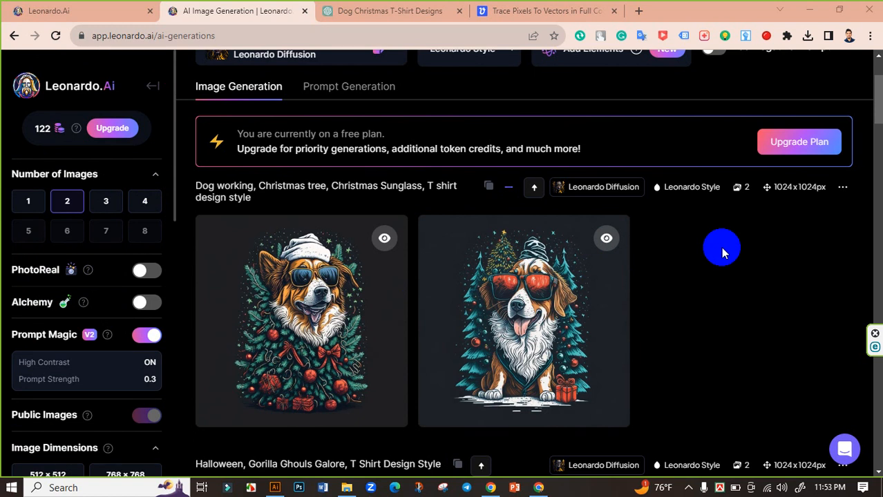
Download the HD Smooth Upscaled version of the Christmas dog image with blue sunglasses and show the file in its folder
mouse_move(324, 305)
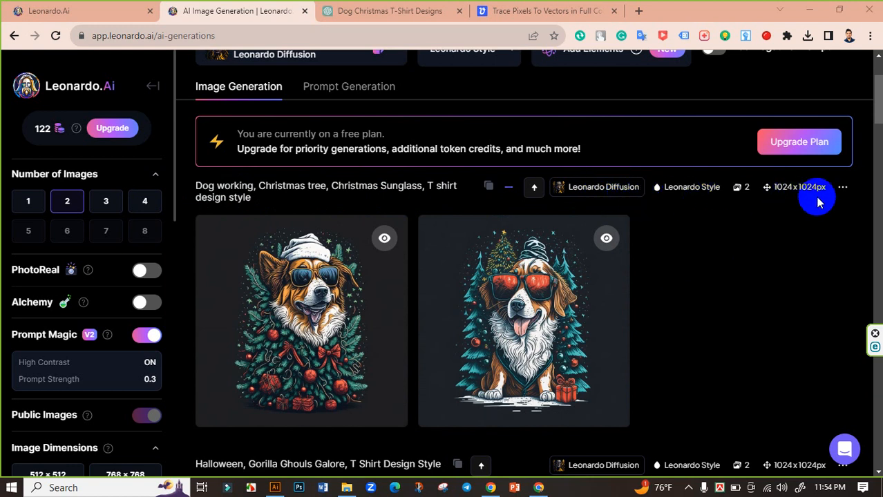
scroll(125, 332, "down", 1)
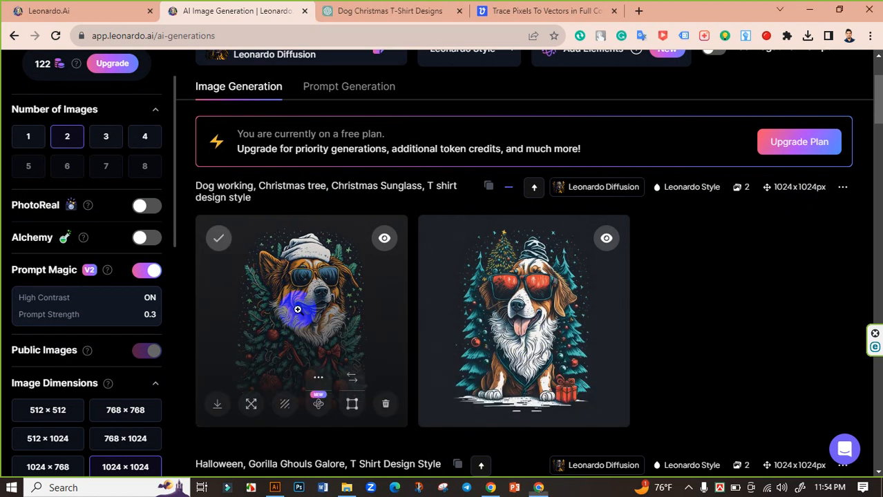
left_click(297, 311)
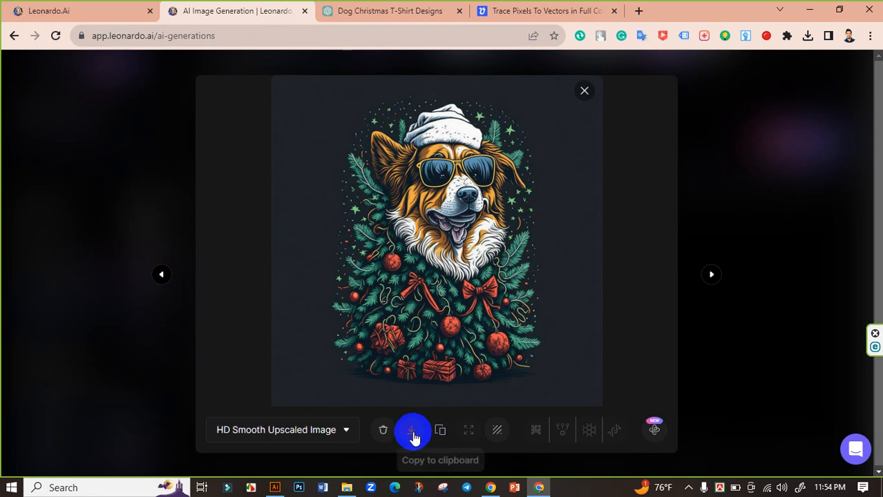
left_click(412, 434)
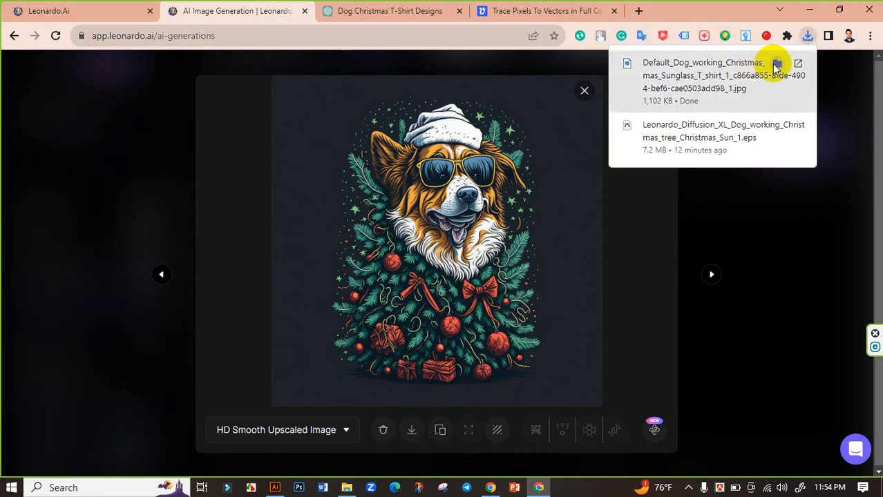
left_click(776, 63)
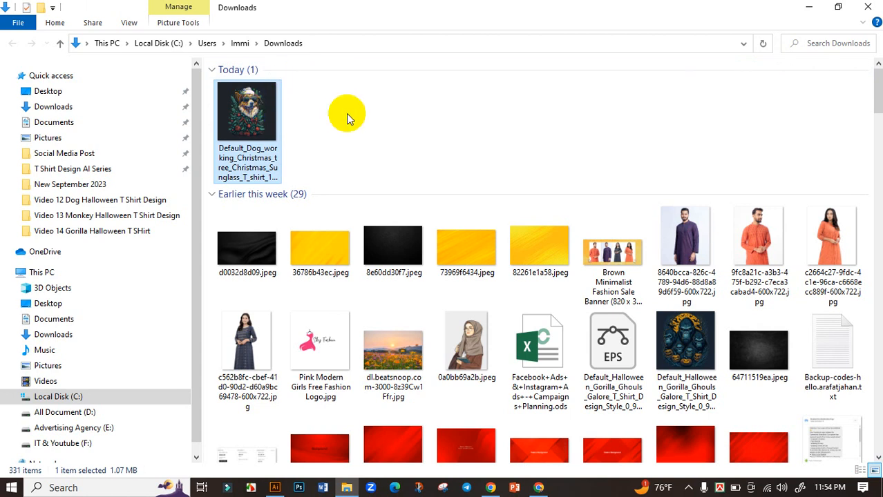
Upload the downloaded Christmas dog JPG to Vectorizer.AI and accept the full, uncropped image for vectorizing
left_click(538, 486)
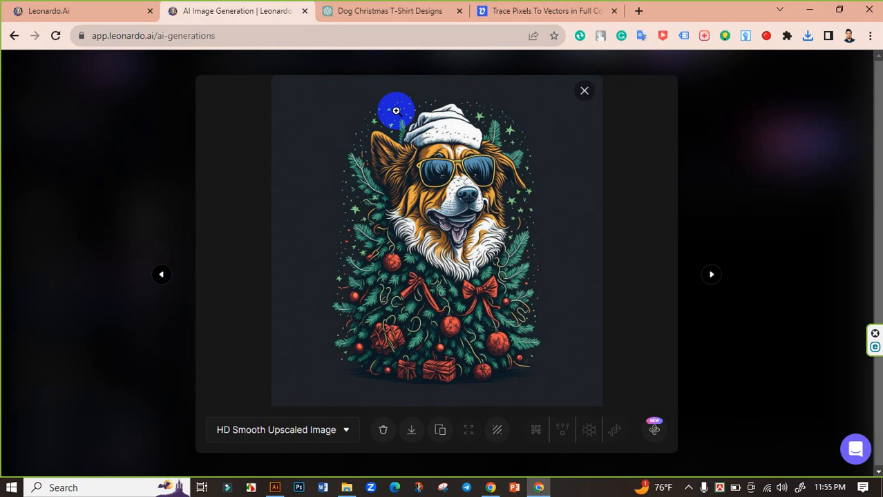
left_click(539, 8)
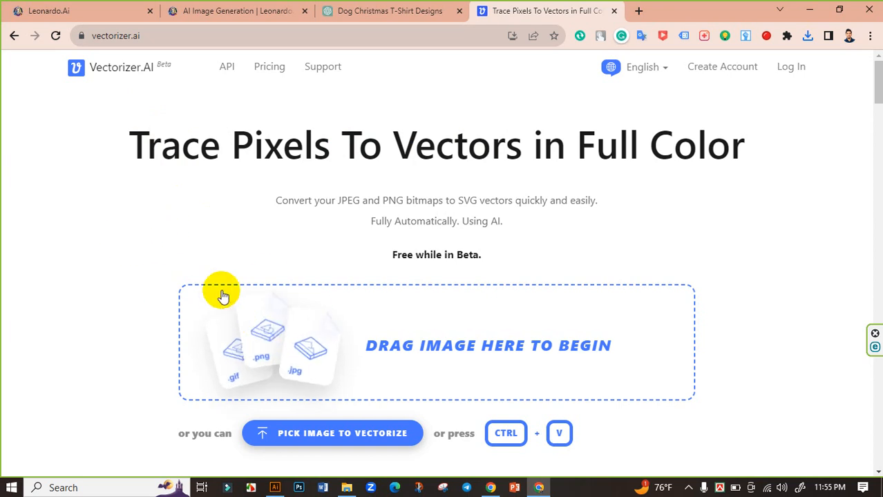
left_click(247, 330)
left_click(151, 121)
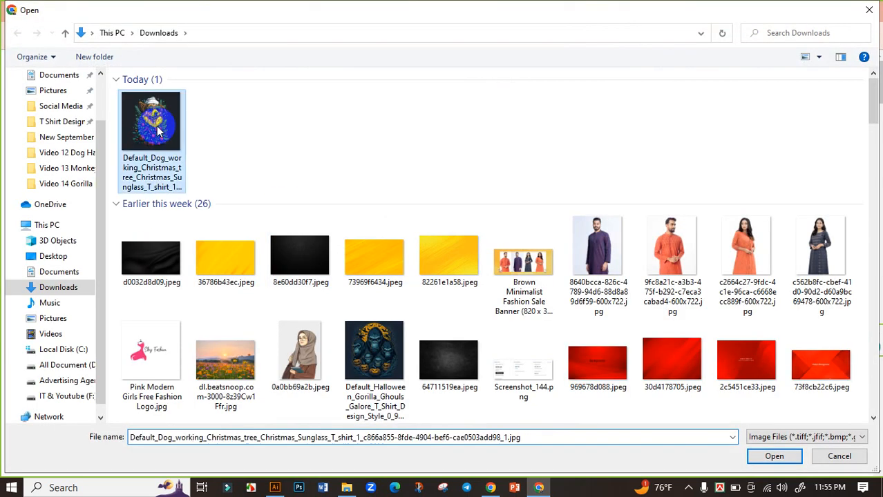
left_click(774, 456)
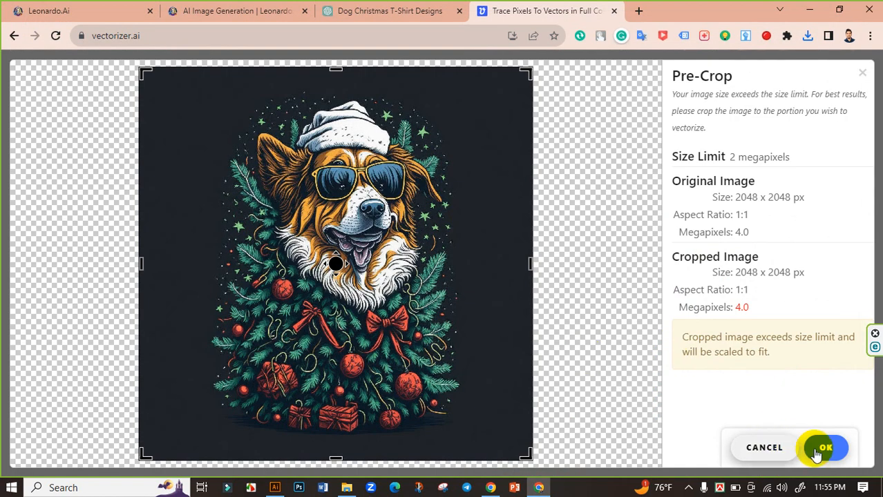
left_click(822, 449)
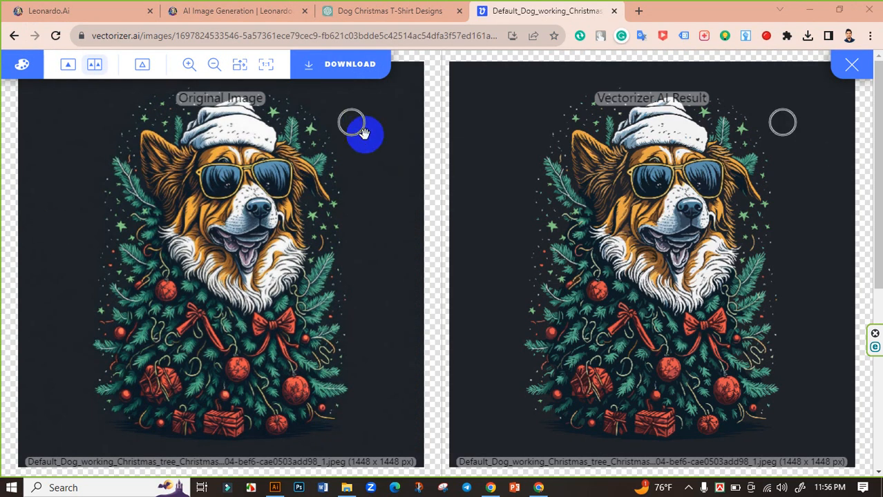
Download the vectorized dog image as an EPS file with filled shapes and Super Fine line fit tolerance
left_click(324, 69)
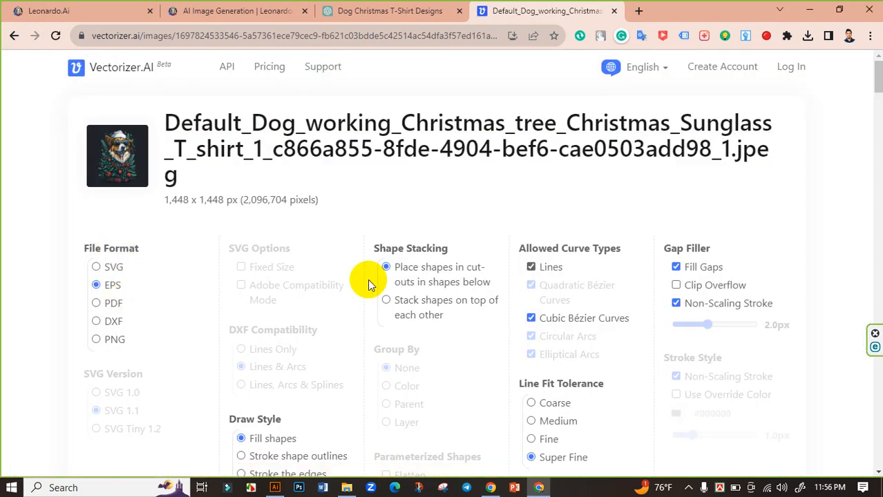
scroll(458, 301, "down", 4)
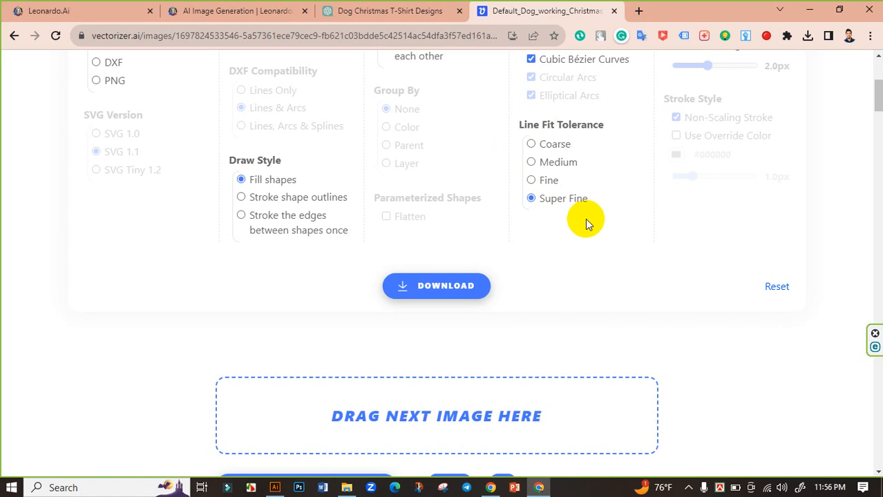
scroll(553, 235, "down", 1)
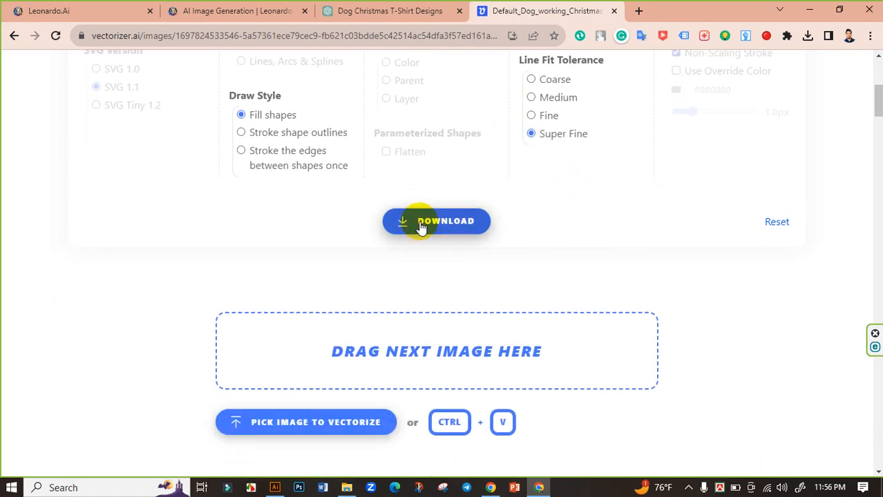
left_click(421, 226)
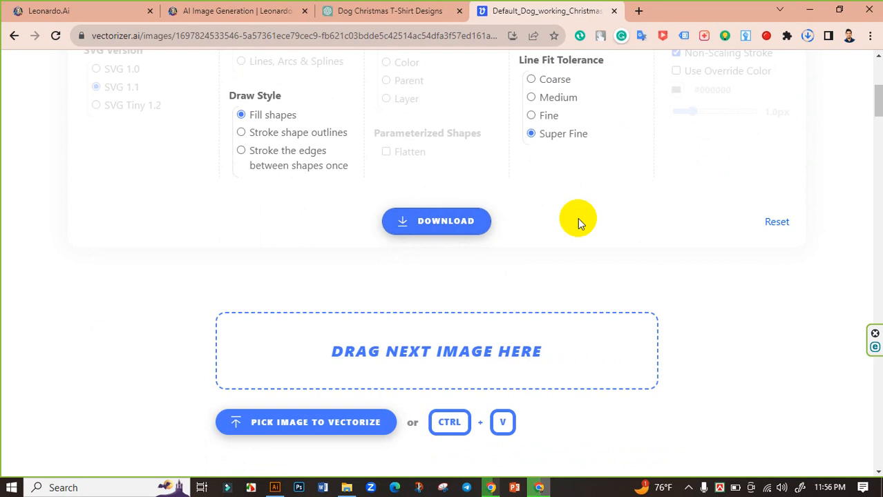
Show the downloaded EPS file in the Downloads folder and refresh the folder view
scroll(617, 240, "up", 1)
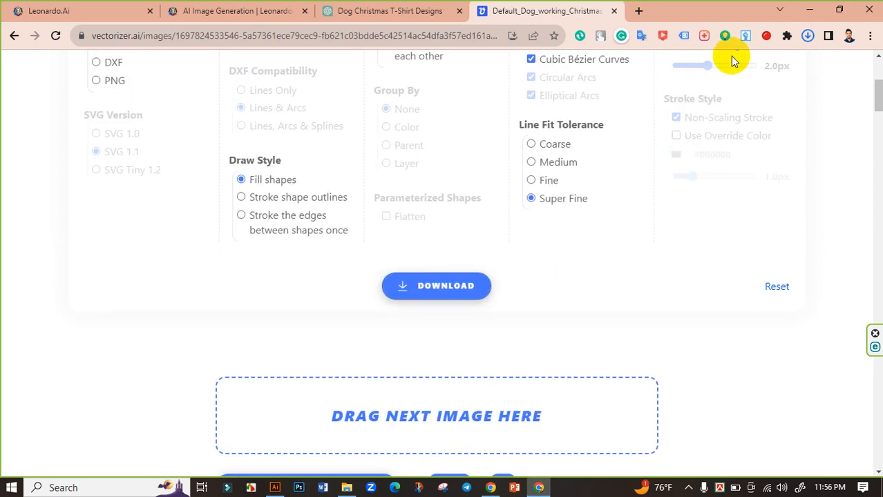
left_click(802, 38)
left_click(779, 65)
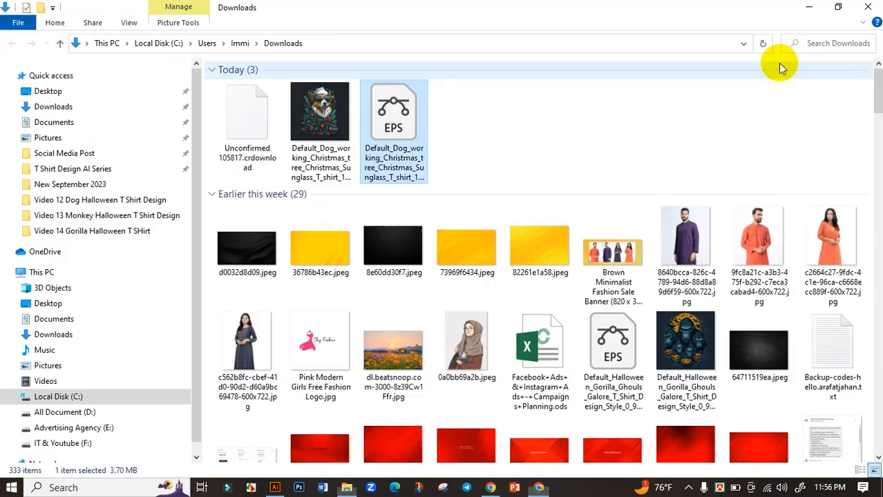
right_click(462, 118)
left_click(497, 168)
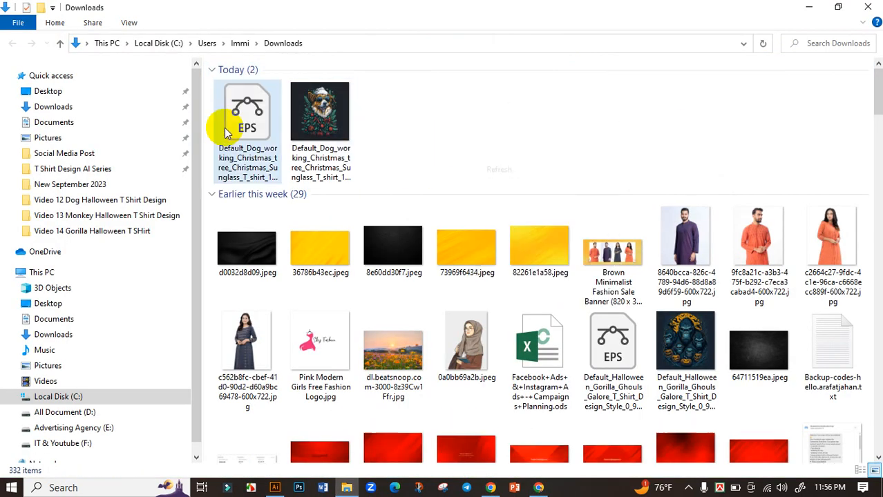
Switch to Illustrator and create a portrait document of 11.9 x 17.9 in from the recent custom size
left_click(270, 489)
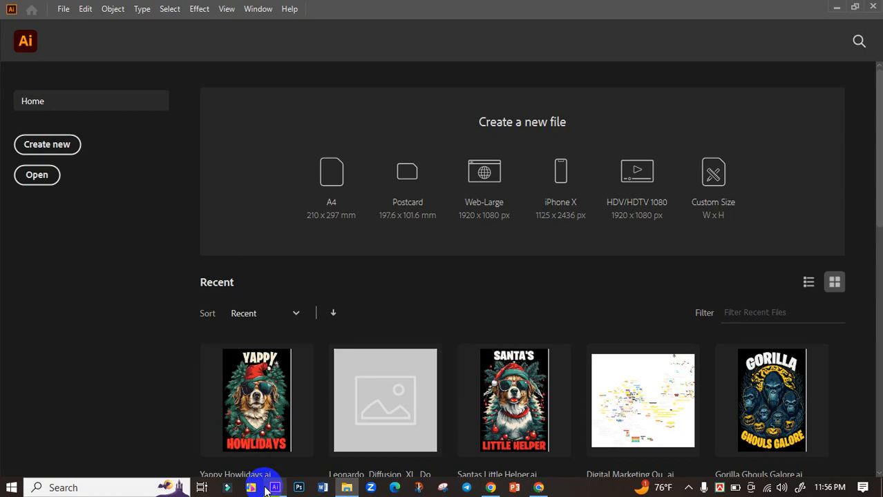
left_click(46, 147)
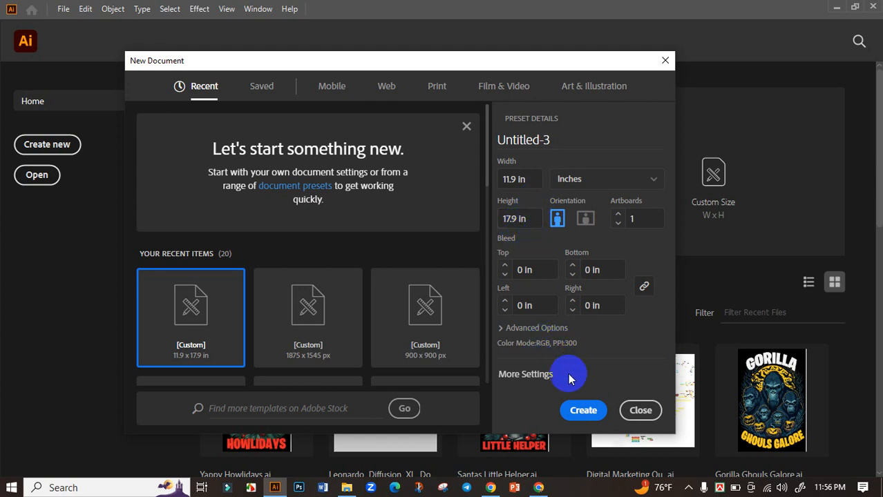
left_click(583, 410)
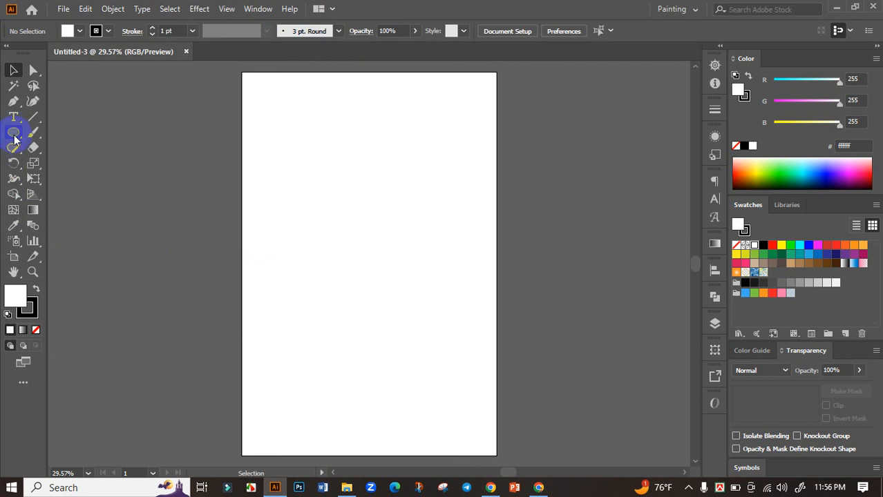
Draw a rectangle covering the whole artboard, fill it with black and deselect it
left_click_drag(13, 132, 125, 121)
left_click(125, 132)
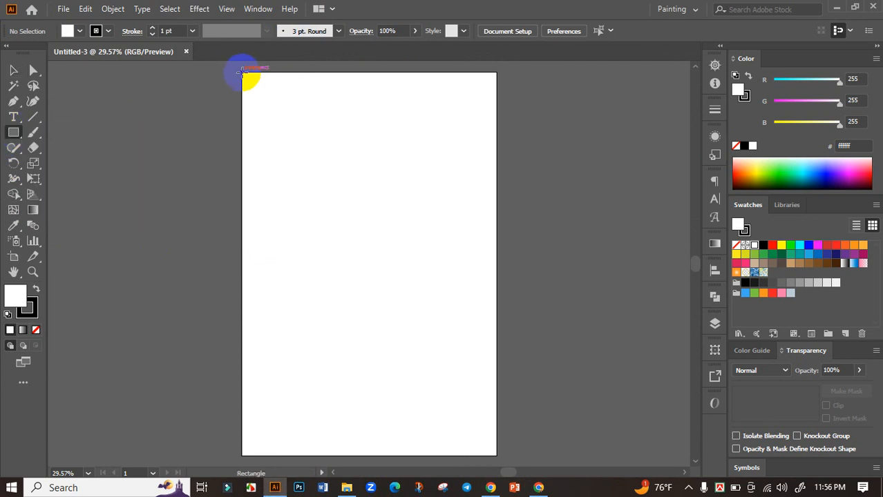
left_click_drag(247, 89, 496, 456)
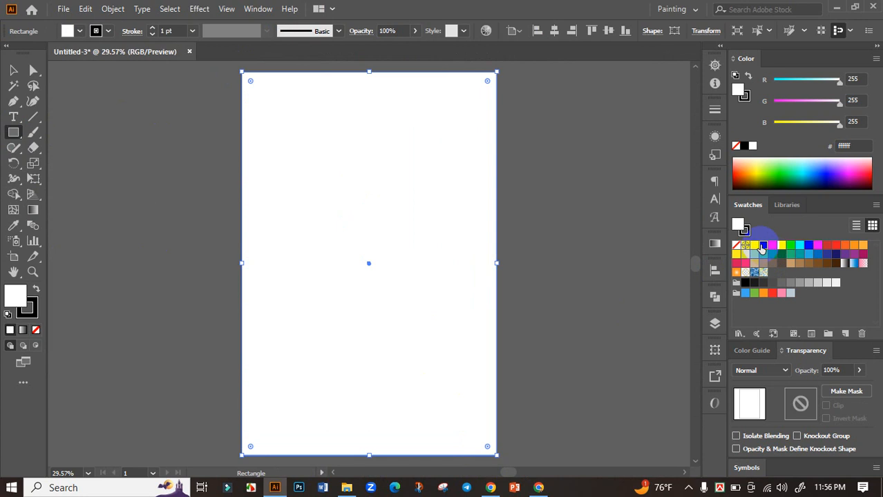
left_click(762, 245)
left_click(13, 70)
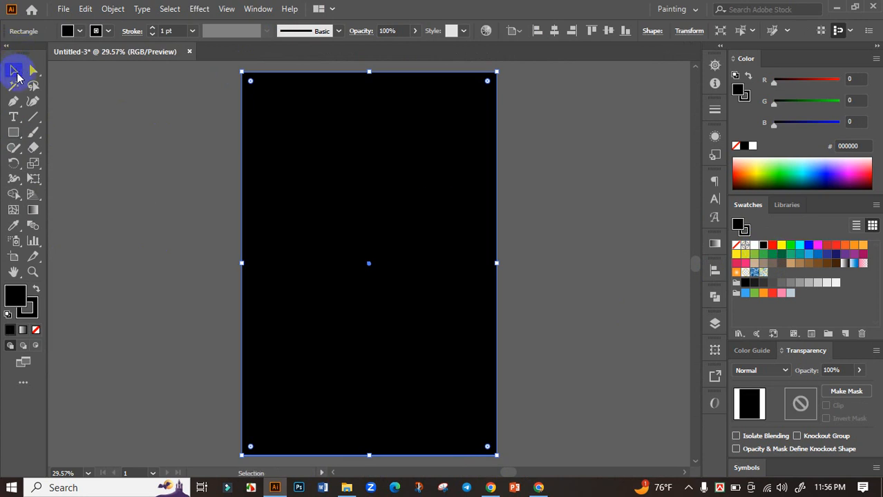
key("a")
left_click(154, 161)
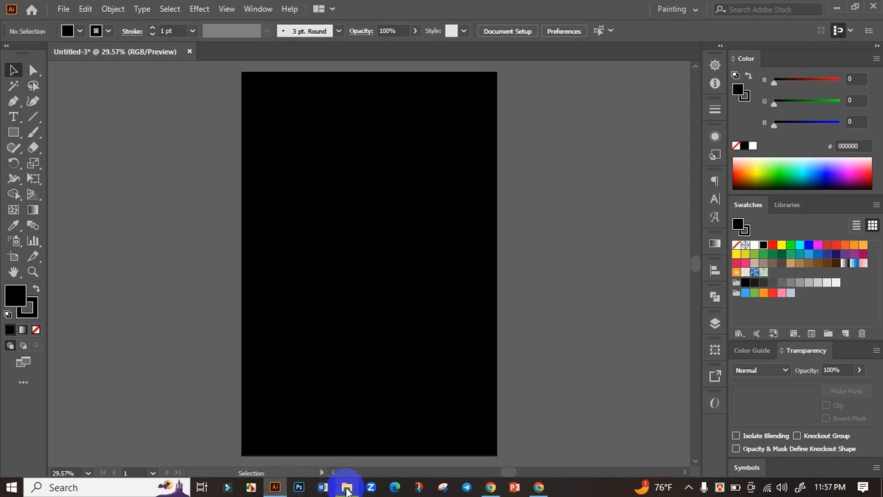
Open the Christmas dog EPS from the Downloads folder in Illustrator and maximize the window
left_click(347, 488)
double_click(237, 130)
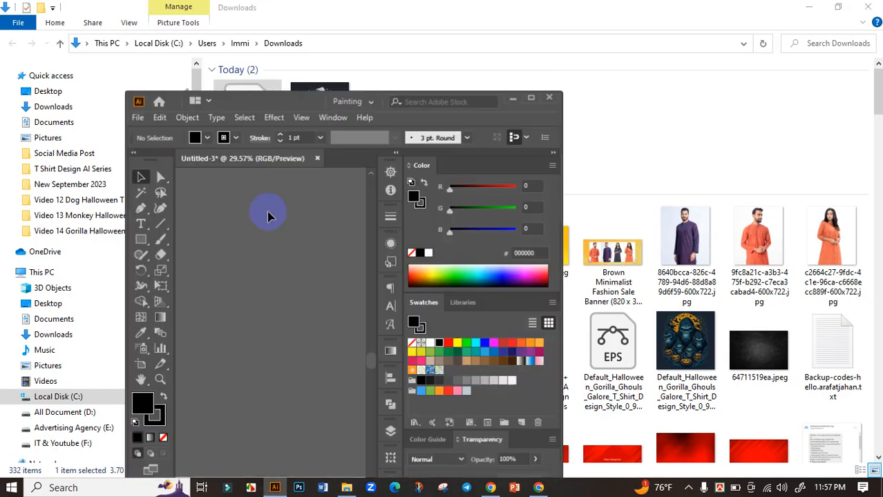
left_click(531, 97)
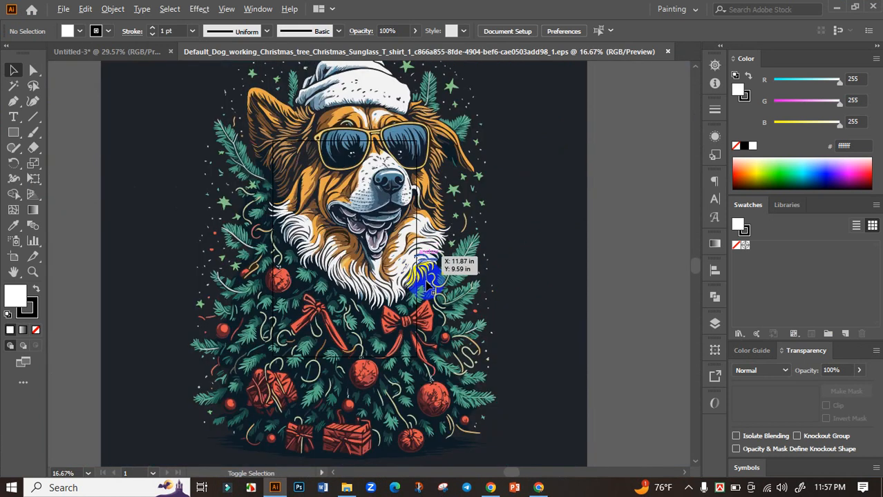
Move the vectorized dog artwork off the artboard into the empty area to its left
key("ctrl+0")
scroll(426, 288, "down", 3)
scroll(494, 276, "up", 1)
scroll(511, 259, "left", 1)
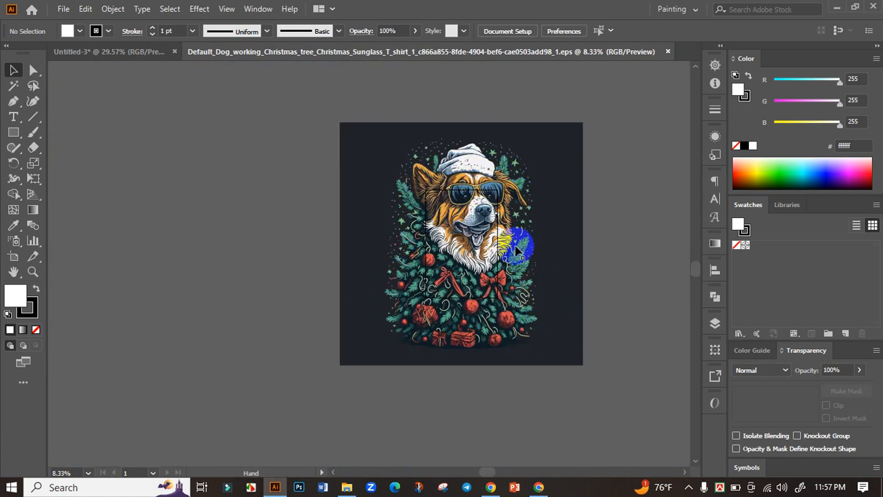
left_click_drag(491, 242, 250, 247)
Examine the traced vector shapes of the dog, hat, stars and fir branches up close
scroll(337, 201, "left", 2)
scroll(342, 185, "up", 4)
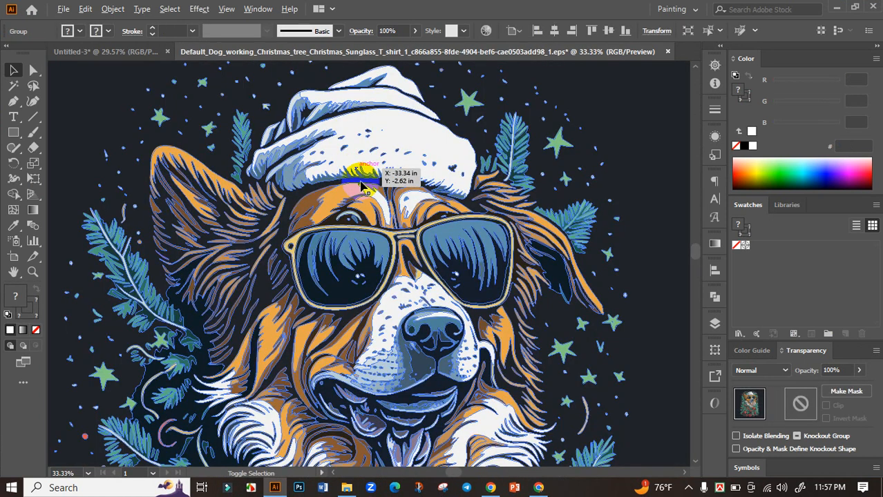
scroll(551, 167, "up", 6)
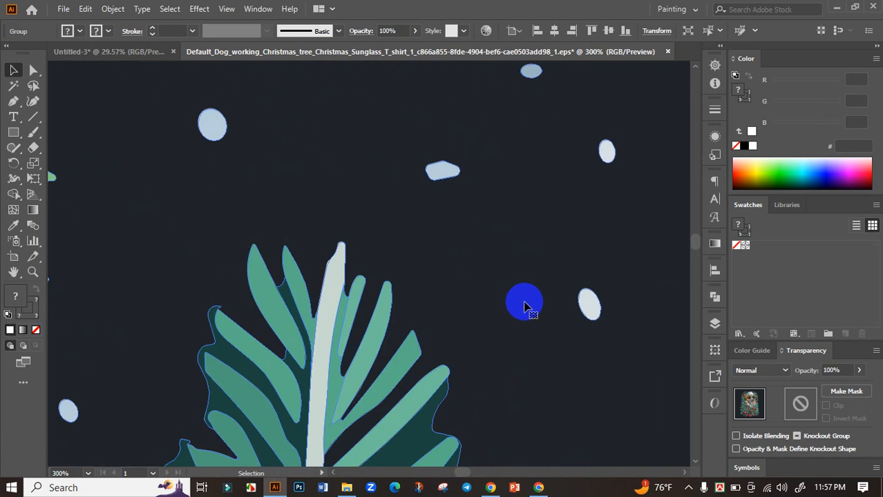
left_click_drag(558, 283, 550, 296)
scroll(464, 279, "down", 3)
left_click_drag(516, 333, 450, 218)
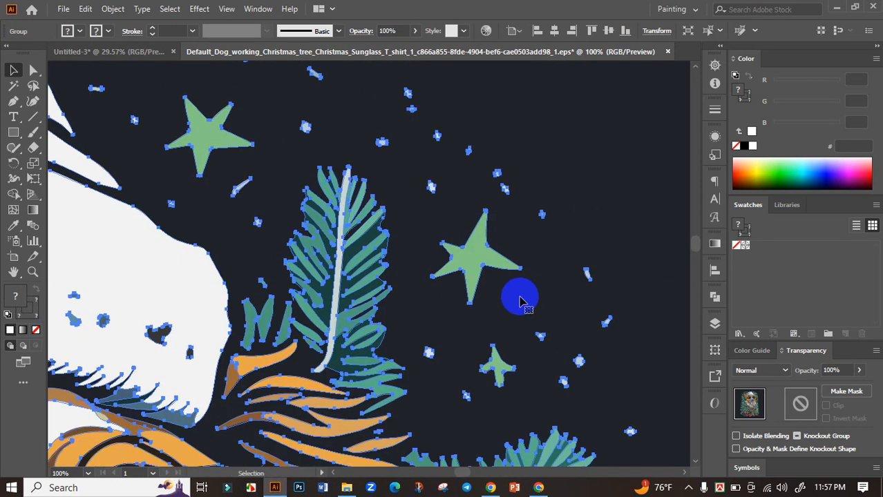
scroll(395, 226, "down", 3)
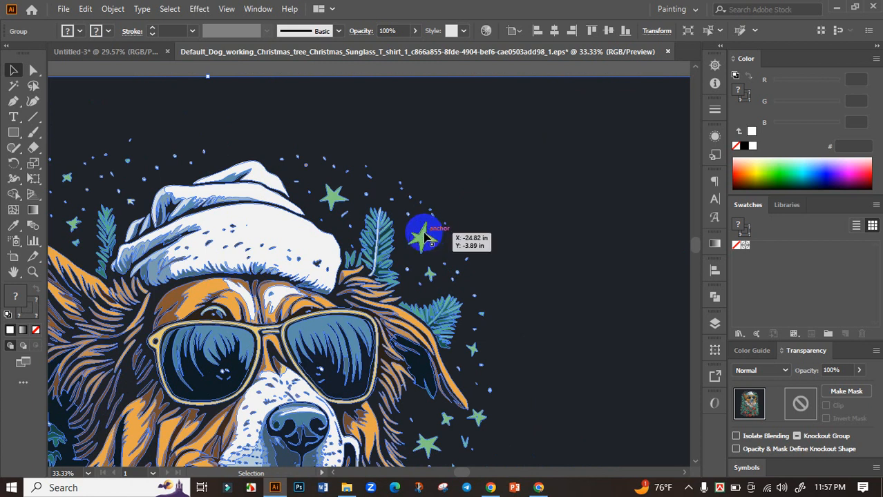
scroll(345, 245, "down", 2)
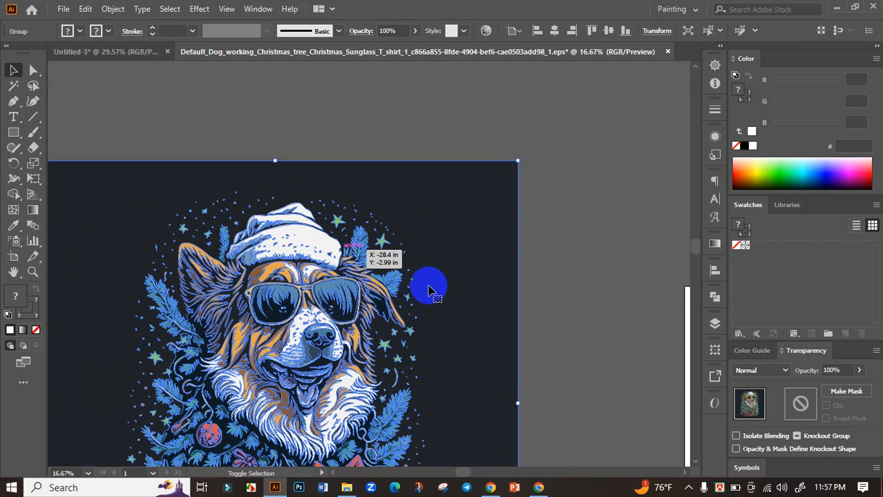
scroll(429, 292, "down", 2)
Move the dog artwork about 10.11 in farther left and 3.89 in up from the artboard, and deselect it
left_click_drag(428, 309, 393, 235)
left_click_drag(368, 285, 307, 261)
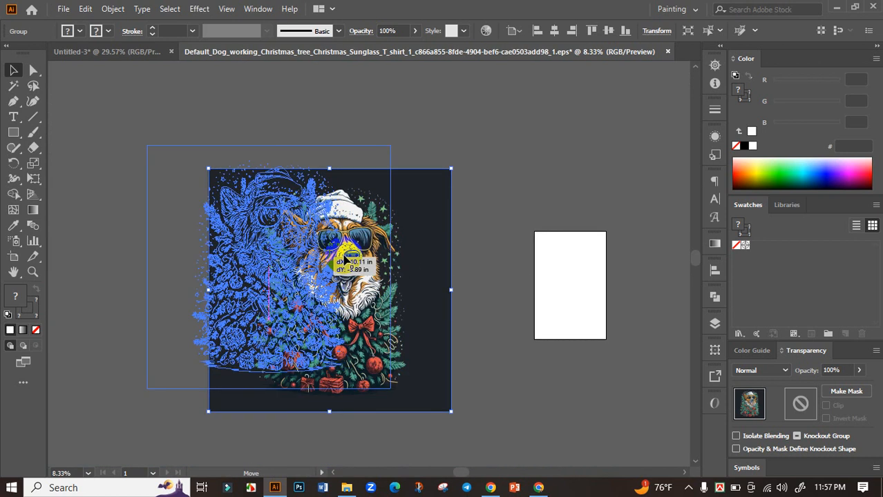
left_click(451, 241)
key("space")
left_click_drag(451, 220, 358, 193)
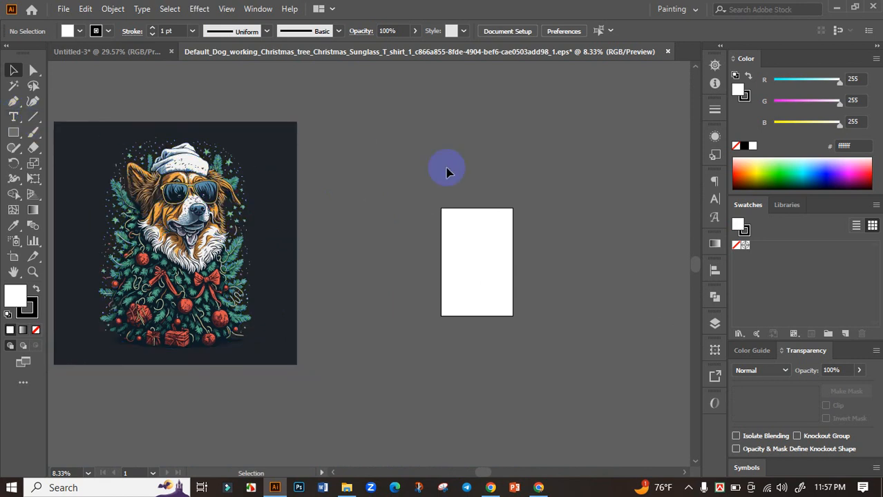
left_click(31, 118)
left_click_drag(125, 148, 347, 230)
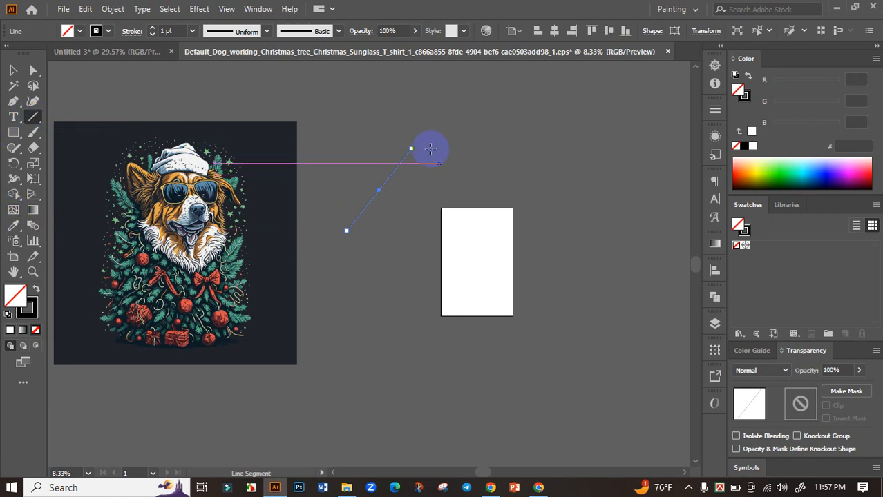
left_click(13, 86)
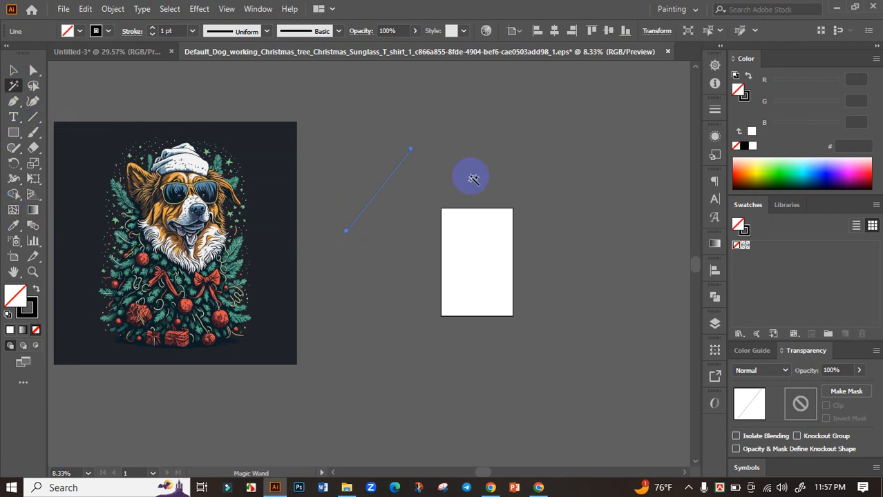
left_click(395, 172)
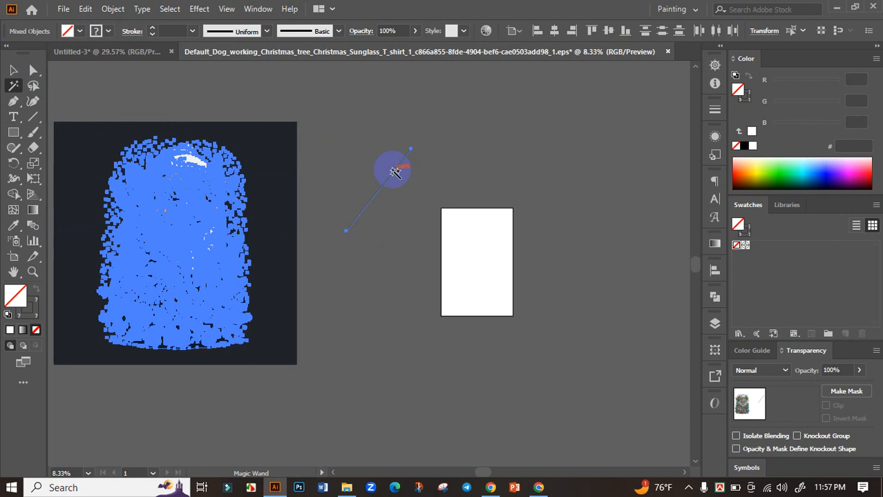
left_click(483, 166)
left_click(13, 69)
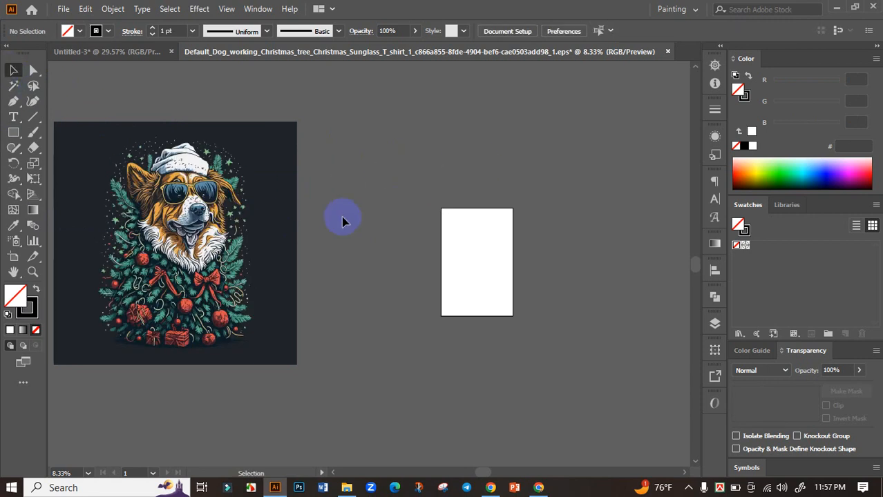
Ungroup the dog artwork and delete its dark square background shape
left_click_drag(340, 225, 418, 221)
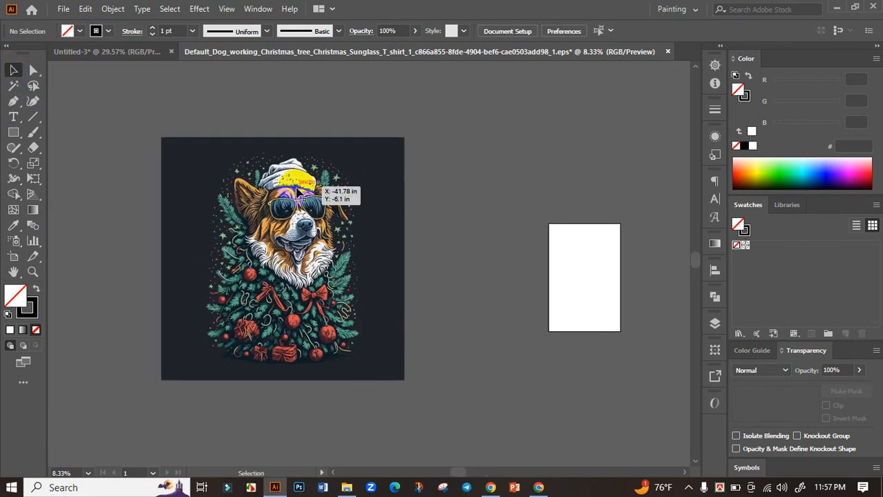
left_click(299, 192)
right_click(293, 183)
left_click(317, 295)
left_click(455, 234)
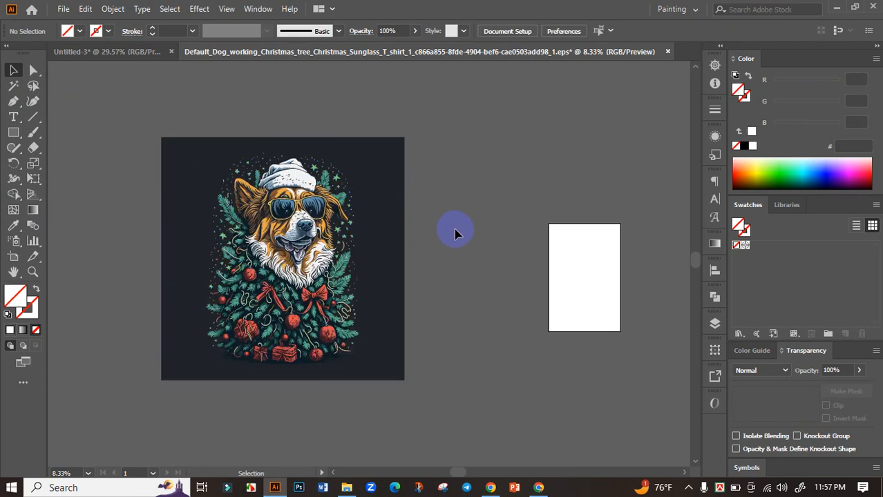
left_click(396, 190)
key("Delete")
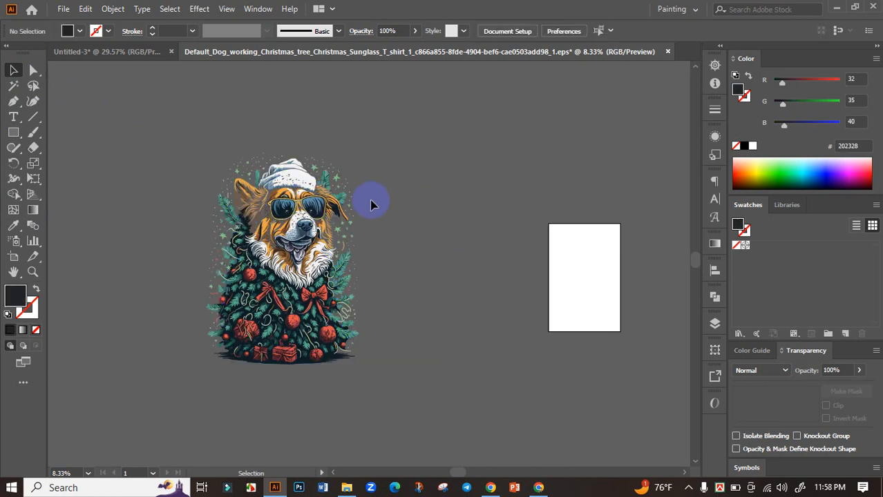
Group all remaining dog shapes and move the group into the Untitled-3 document
scroll(371, 211, "down", 1)
scroll(362, 218, "up", 1)
left_click_drag(393, 228, 409, 220)
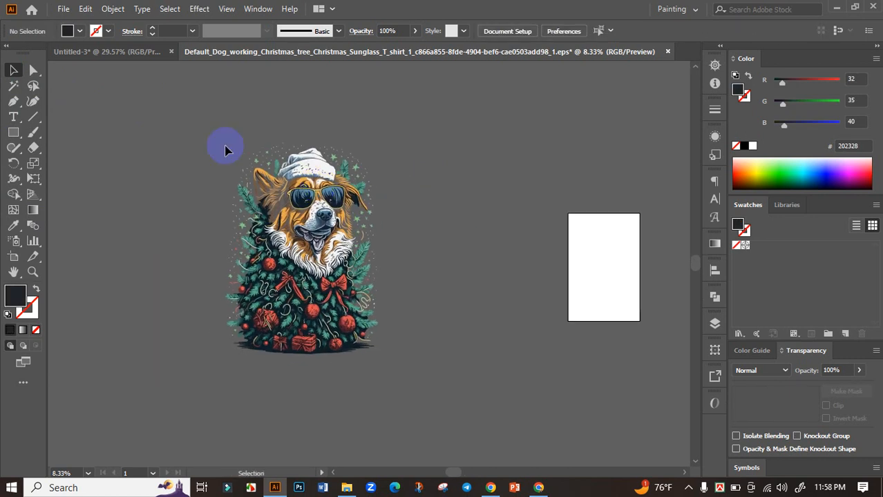
left_click_drag(512, 418, 511, 417)
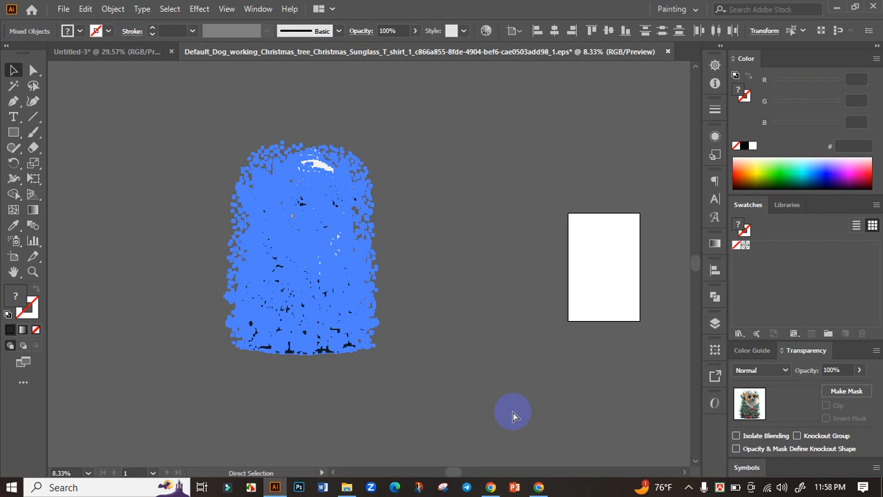
key("ctrl+g")
left_click_drag(310, 234, 462, 306)
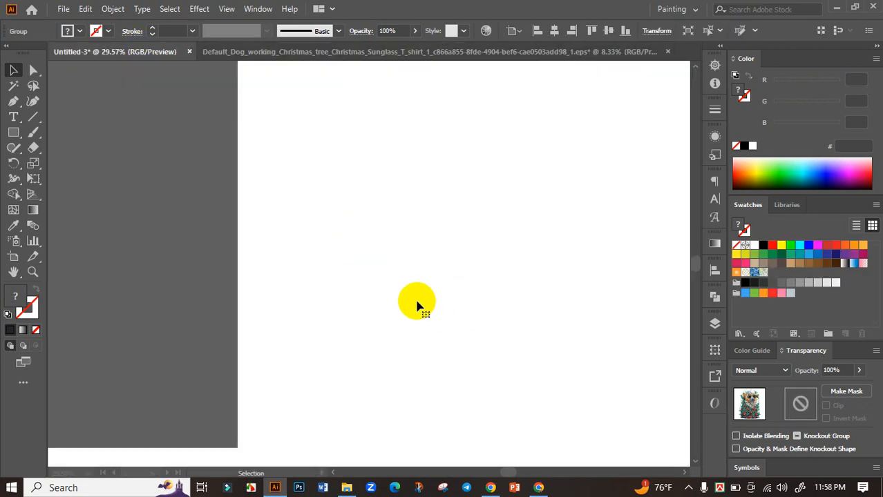
Scale the dog group down to fit the black artboard and center it horizontally and vertically
scroll(418, 306, "down", 3)
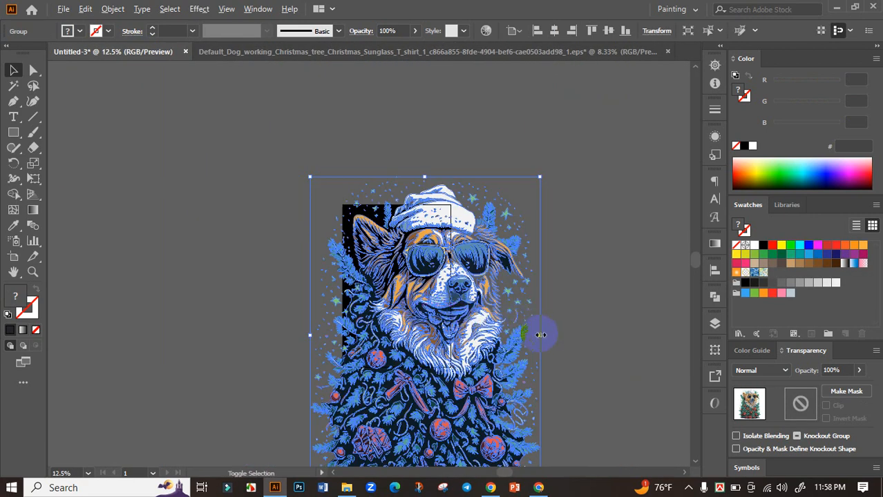
left_click_drag(517, 342, 465, 347)
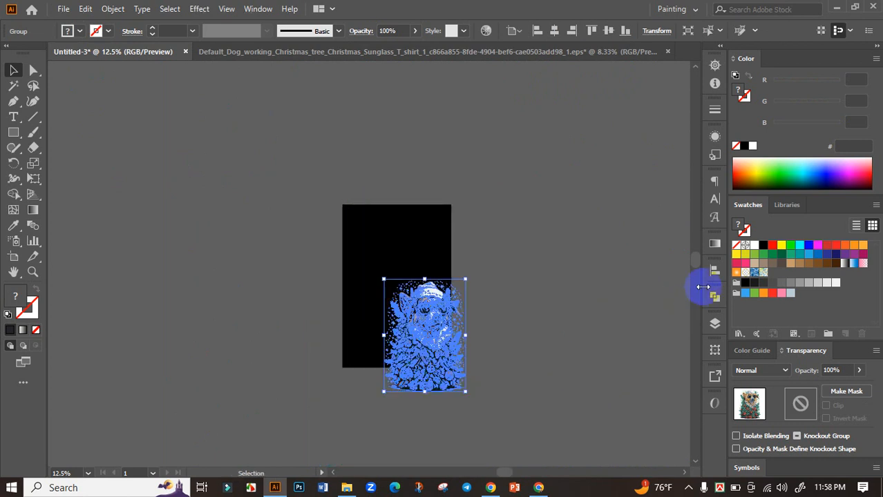
left_click(714, 270)
left_click(587, 299)
left_click(666, 299)
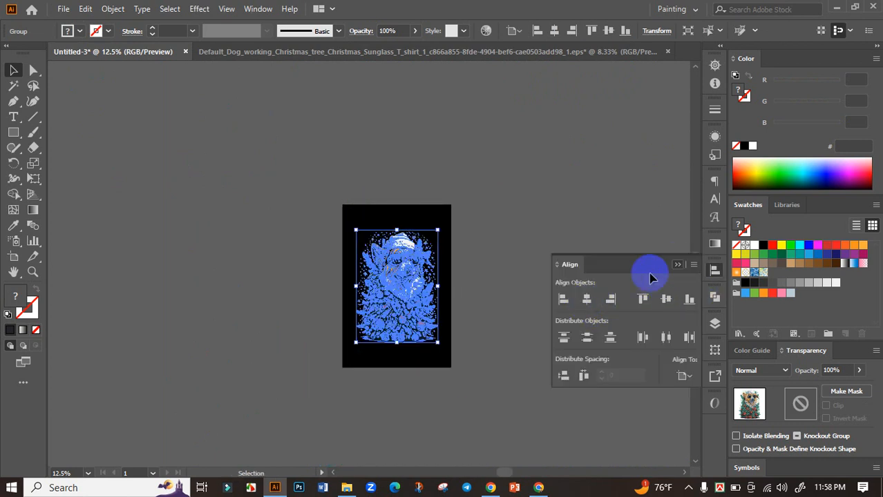
left_click(677, 264)
Widen the dog artwork slightly, enlarge it around its center within the black artboard, and deselect it
left_click(504, 301)
scroll(445, 310, "up", 2)
left_click(438, 281)
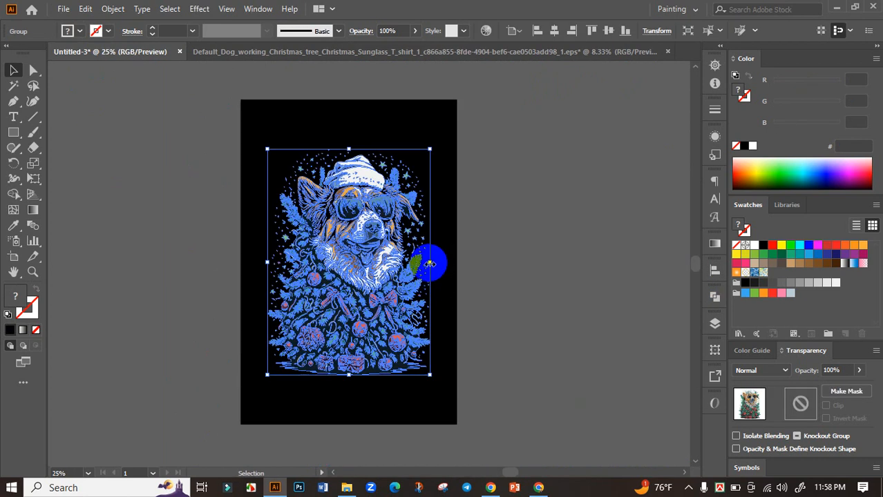
left_click_drag(433, 262, 433, 263)
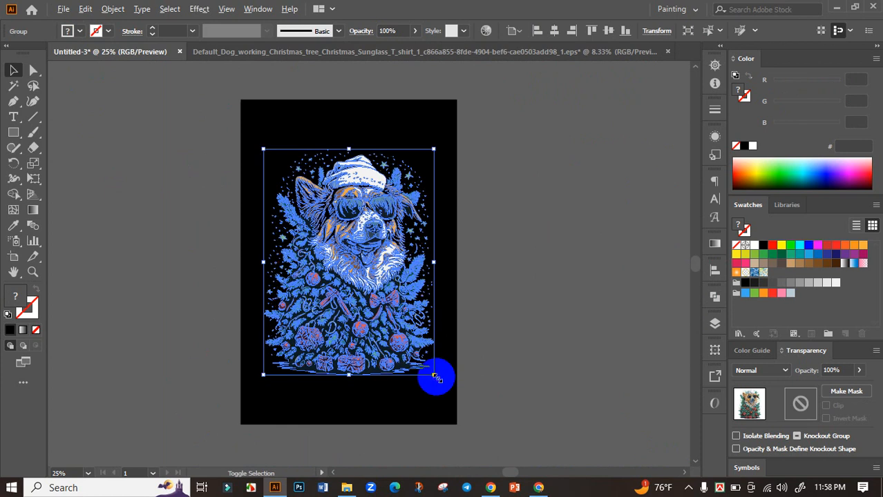
left_click_drag(434, 375, 442, 389)
left_click(540, 355)
Examine the placed dog artwork on the black artboard at different magnifications
scroll(540, 358, "down", 1)
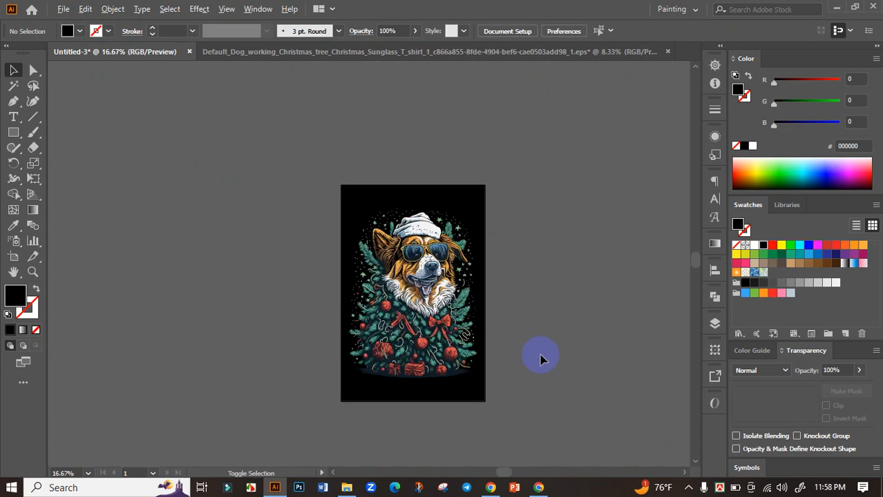
scroll(540, 358, "up", 1)
scroll(342, 325, "up", 1)
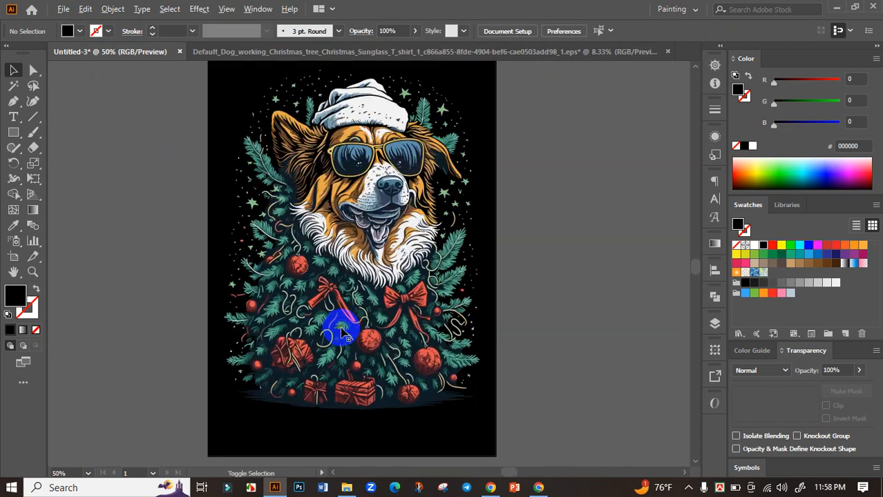
scroll(352, 318, "up", 1)
scroll(508, 339, "down", 1)
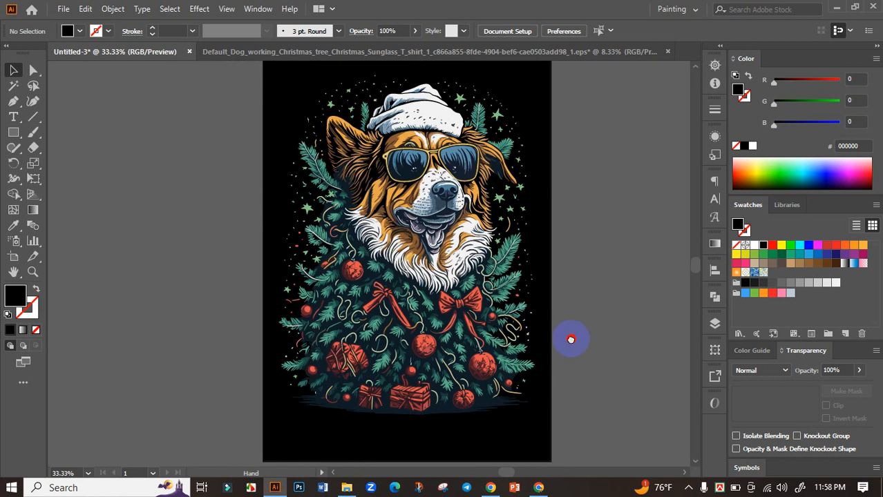
left_click_drag(571, 339, 569, 313)
left_click(406, 331)
left_click(594, 328)
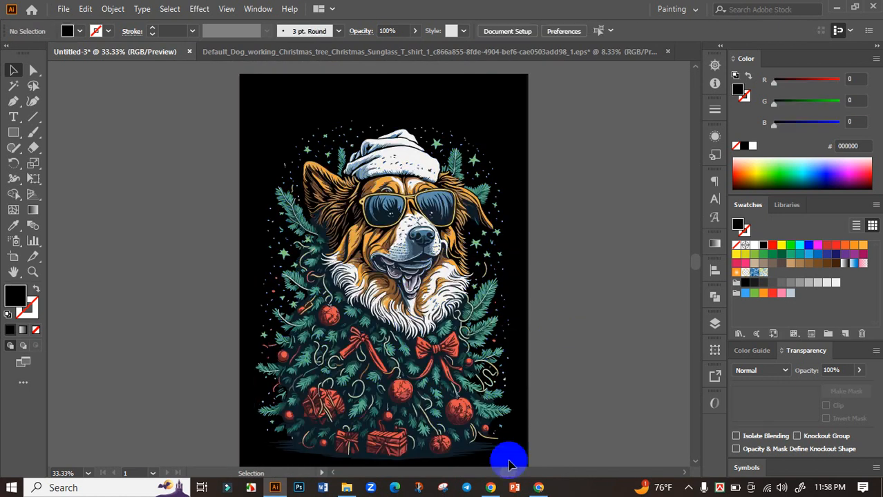
Switch to the browser and copy "Shady Christmas Vibes" from idea 10 in the ChatGPT slogan list
left_click(538, 488)
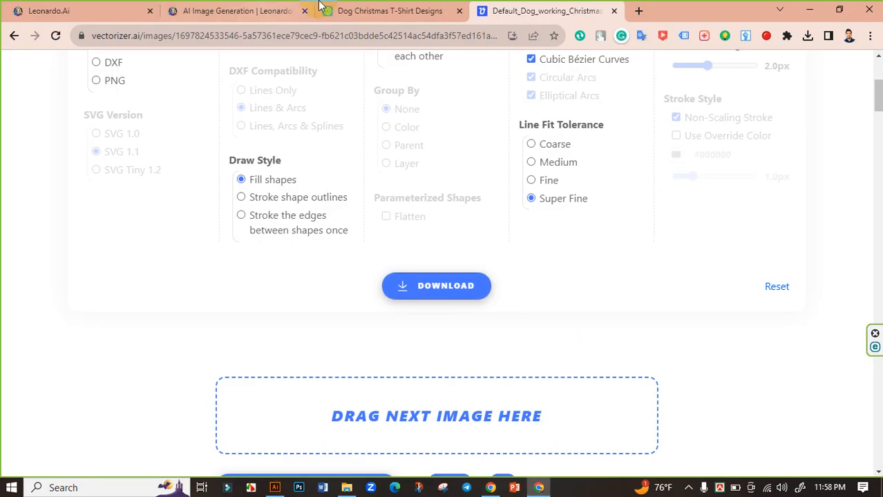
left_click(359, 11)
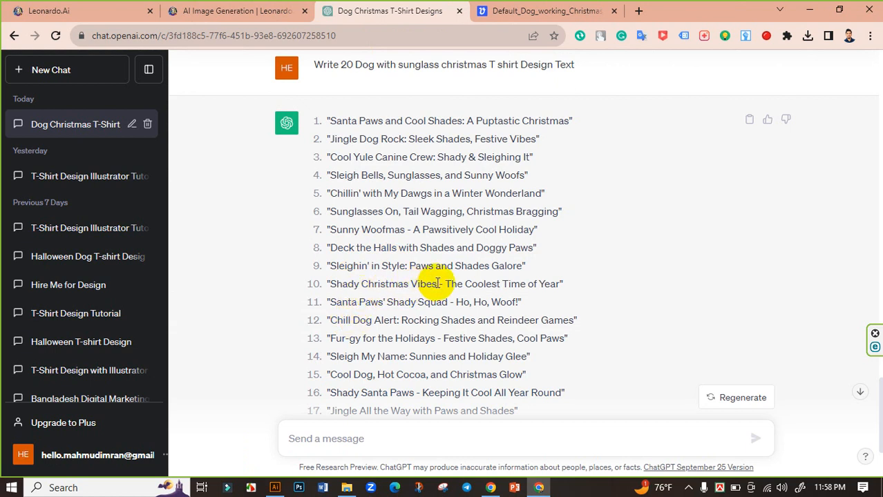
left_click_drag(438, 283, 350, 283)
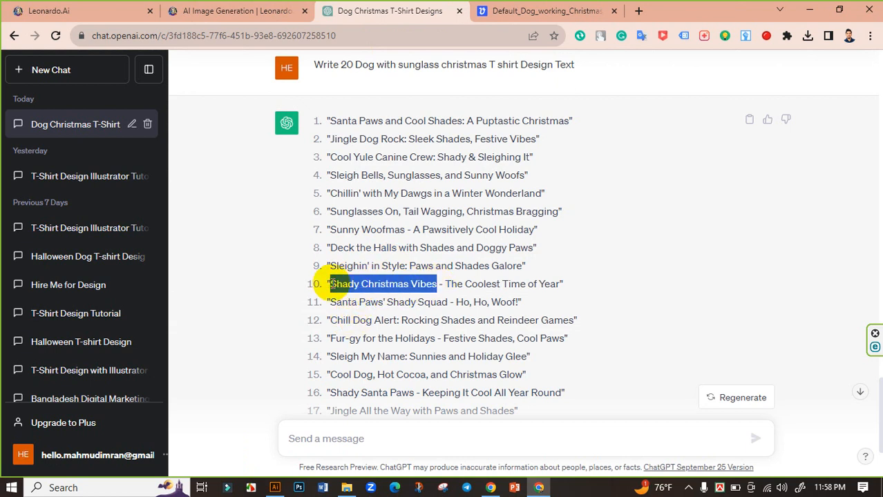
right_click(350, 287)
left_click(367, 290)
Return to Illustrator, paste the slogan beside the artboard, and enlarge it to about 125.17 pt
left_click(274, 487)
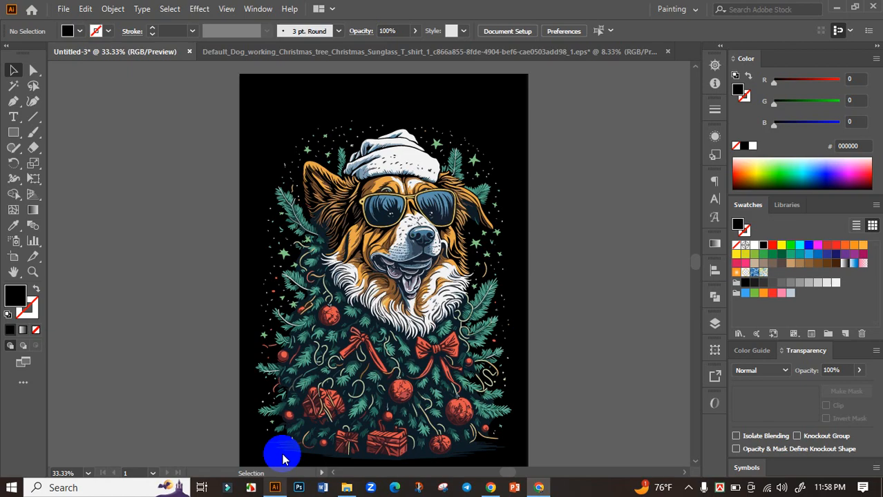
left_click_drag(536, 241, 213, 264)
key("ctrl+v")
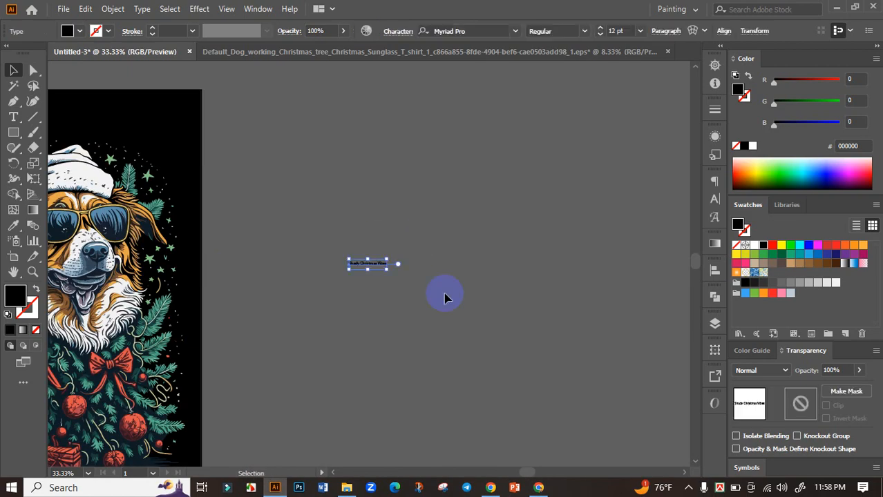
left_click_drag(388, 271, 519, 247)
Change the slogan's font to Burbank Big Condensed Black
left_click_drag(96, 230, 159, 225)
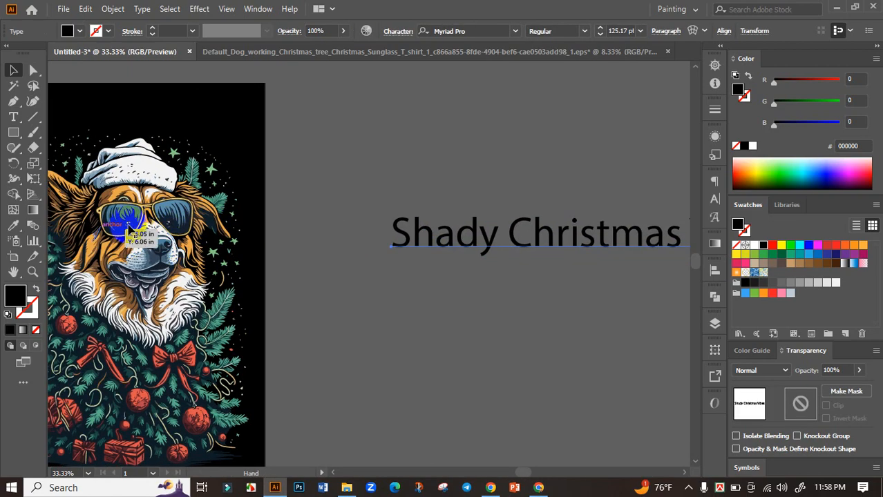
left_click_drag(487, 268, 347, 269)
scroll(347, 275, "down", 1)
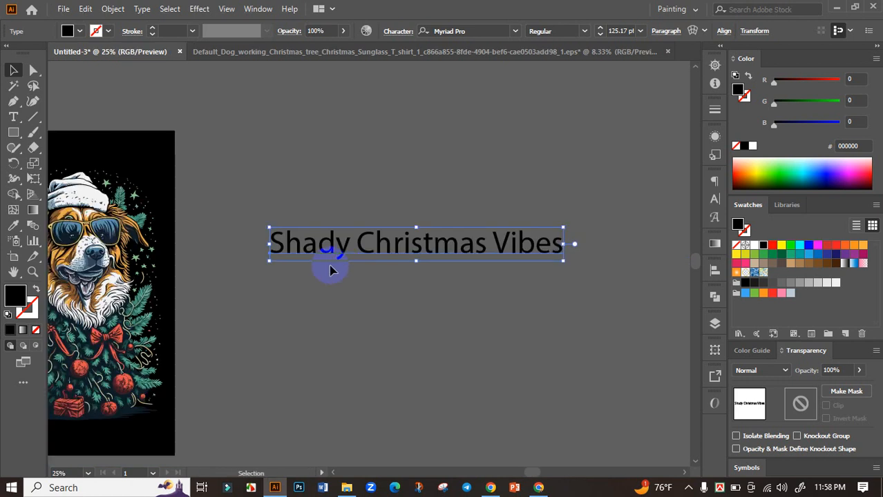
scroll(329, 270, "up", 2)
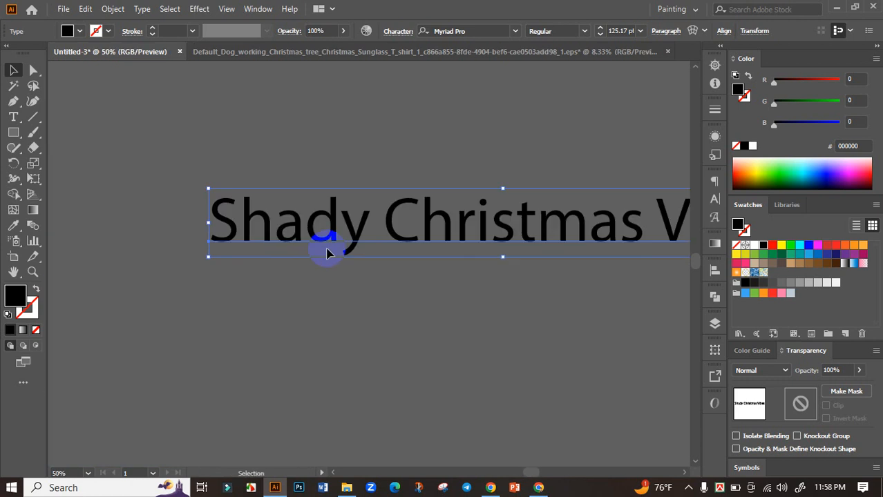
left_click(472, 32)
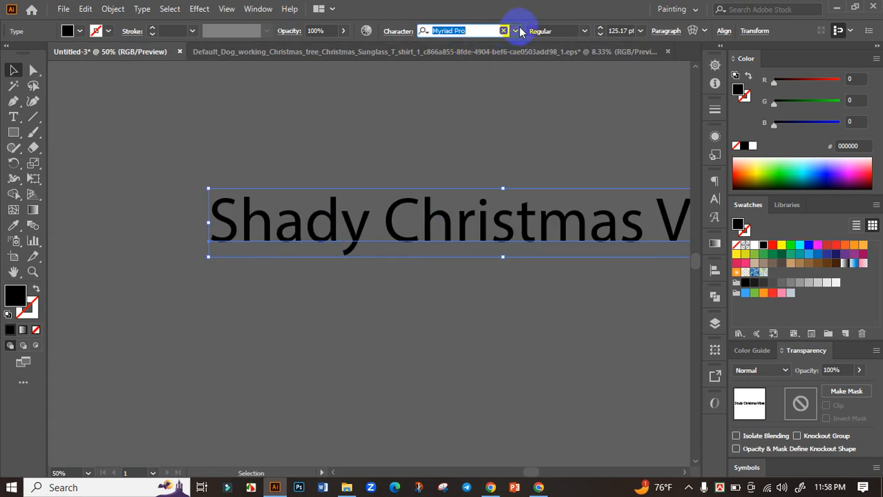
left_click(517, 32)
left_click(567, 110)
left_click(408, 156)
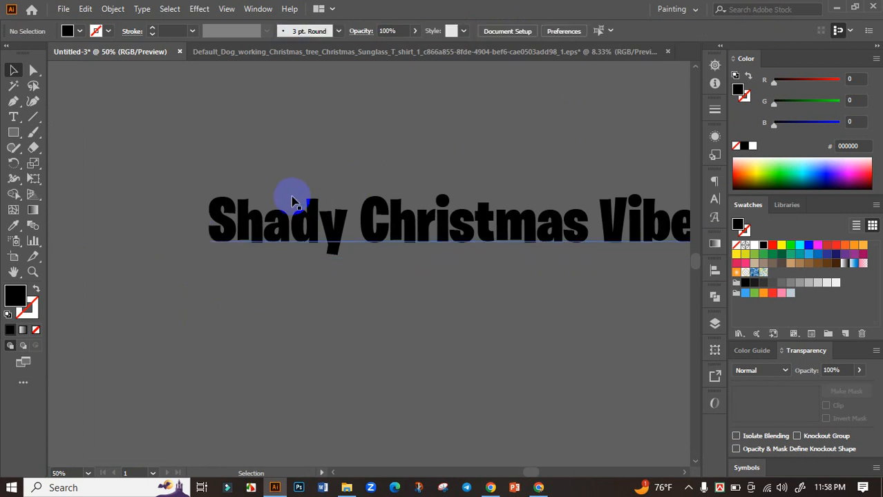
Set the "Shady Christmas Vibes" text to All Caps
scroll(294, 202, "down", 1)
left_click(301, 211)
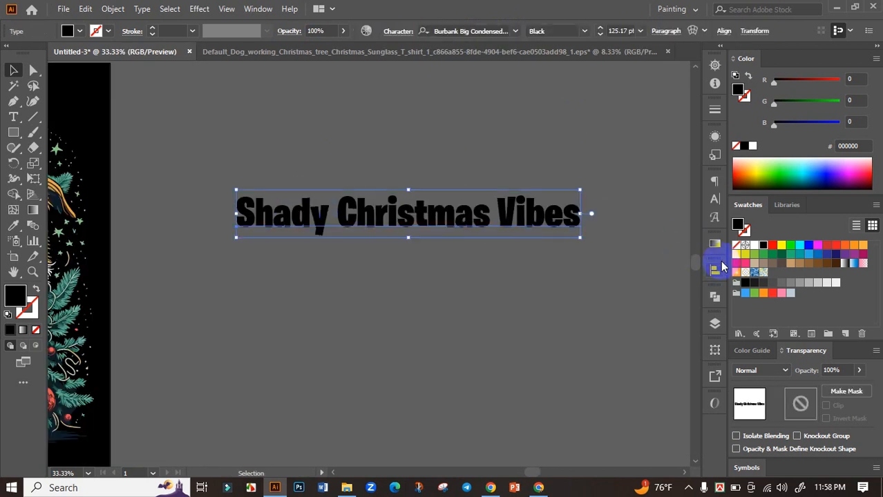
left_click(715, 201)
left_click(565, 309)
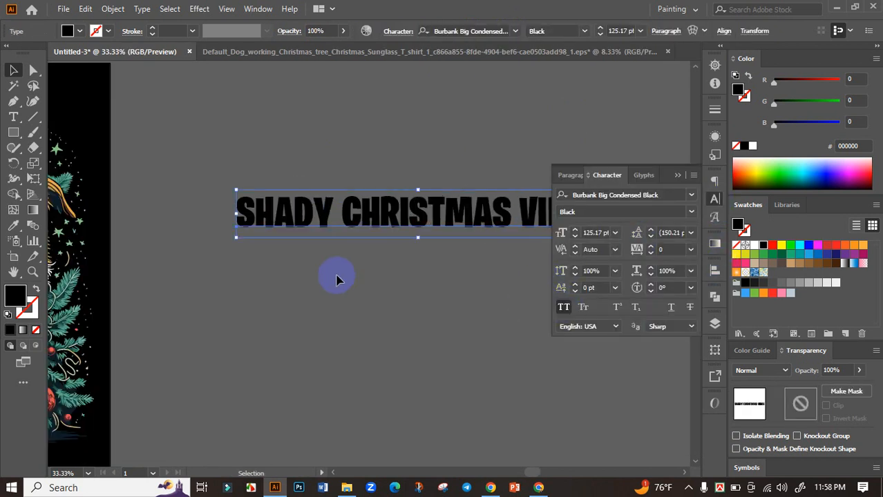
Cut the word SHADY out of the slogan and deselect the remaining text
left_click(339, 278)
key("t")
left_click_drag(334, 212, 215, 212)
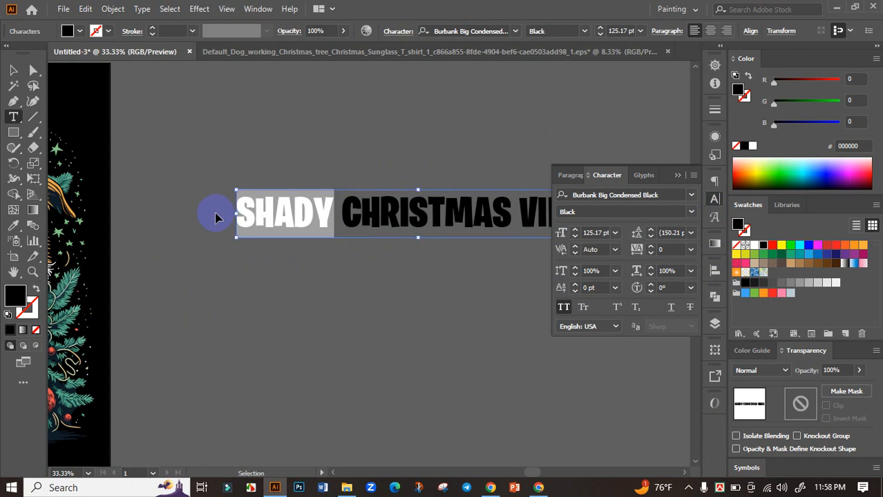
key("BackSpace")
left_click(14, 70)
left_click(219, 148)
Paste SHADY as a separate text object, place it above the dog's hat, and fill it with white
left_click_drag(379, 167, 430, 197)
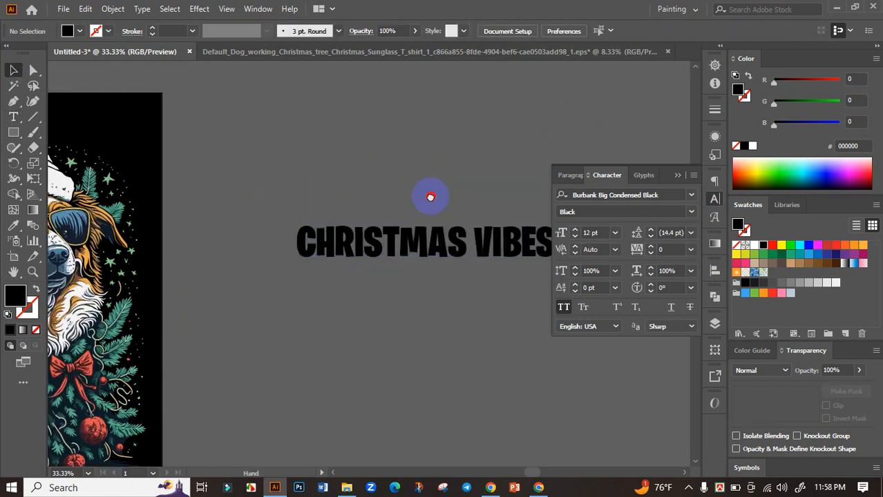
key("ctrl+v")
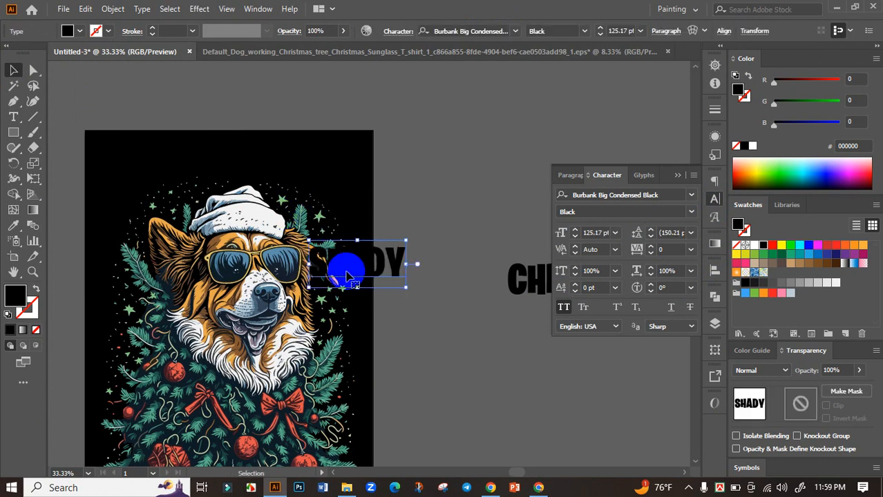
left_click_drag(348, 276, 235, 170)
left_click(755, 246)
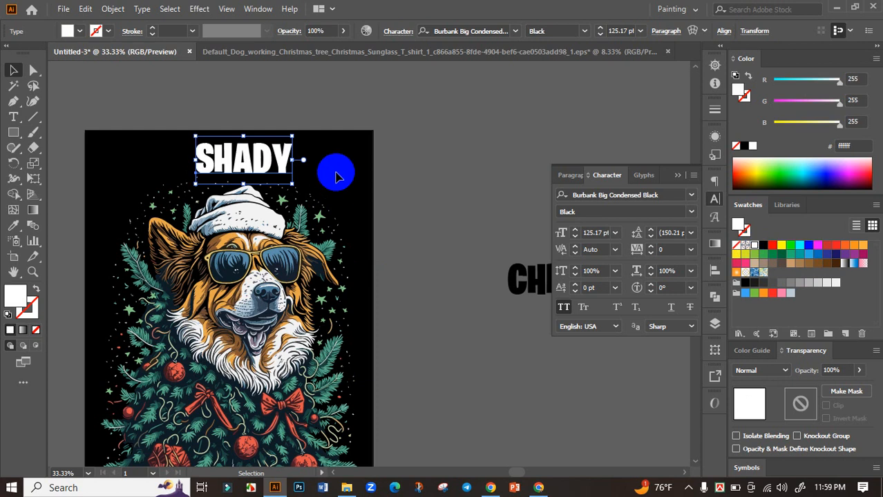
Enlarge the SHADY text above the hat and warp it into a horizontal Arc with a 24% bend
scroll(296, 161, "up", 1)
left_click_drag(298, 160, 317, 173)
left_click(693, 31)
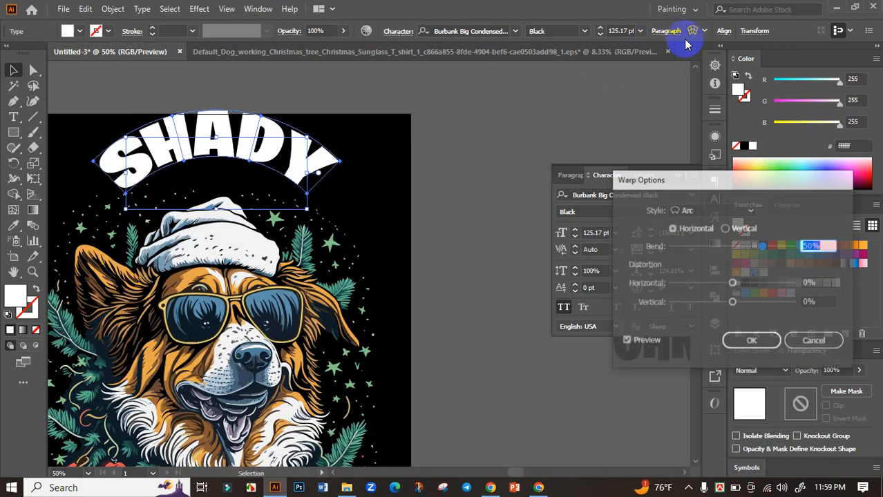
left_click_drag(755, 248, 746, 250)
left_click(755, 342)
left_click(451, 198)
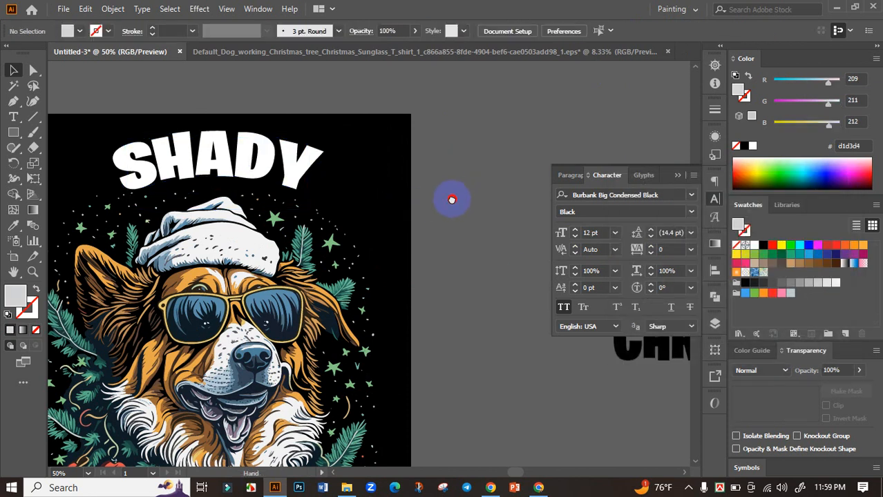
Reposition the arched SHADY text above the dog's hat and centre it horizontally on the artboard
mouse_move(339, 154)
left_mouse_down()
mouse_move(333, 177)
mouse_move(333, 167)
left_mouse_up()
scroll(383, 188, "down", 1)
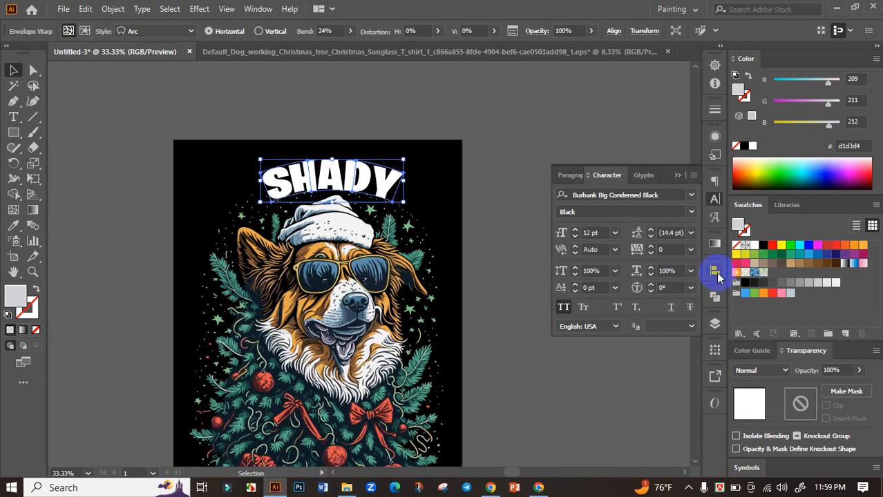
left_click(715, 271)
left_click(585, 294)
left_click(715, 271)
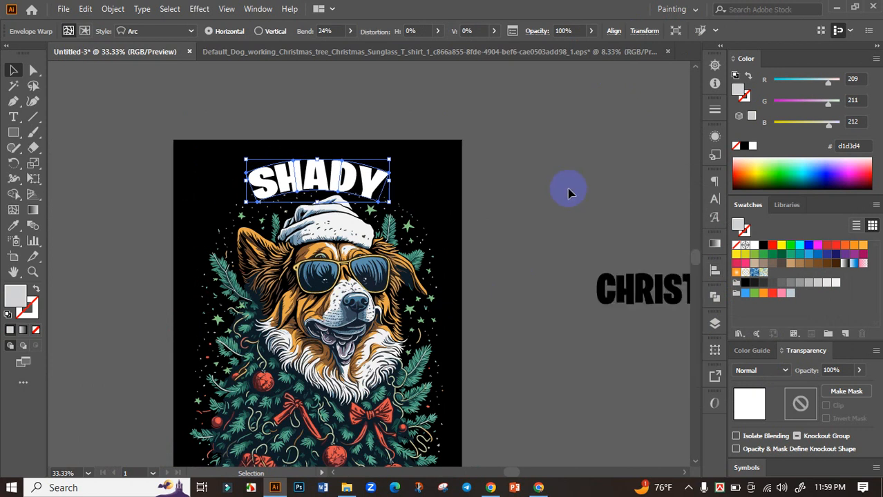
left_click(568, 193)
scroll(371, 189, "up", 1)
left_click(404, 177)
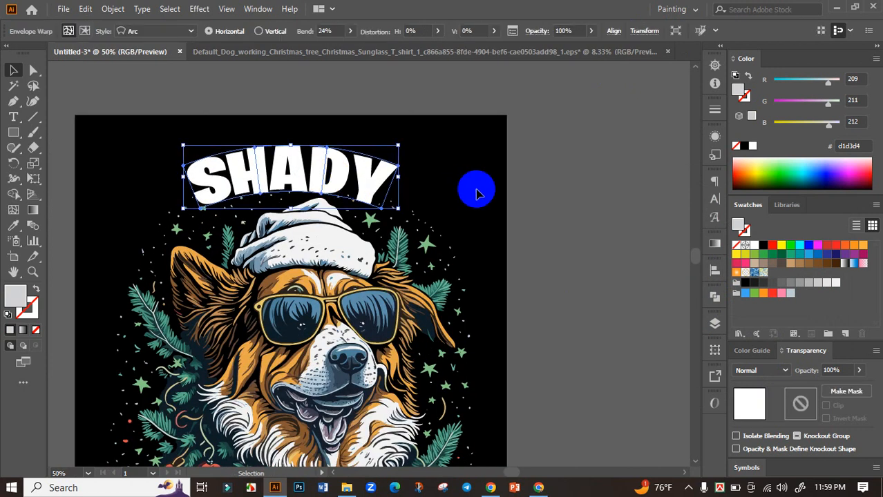
left_click(614, 219)
scroll(588, 225, "down", 1)
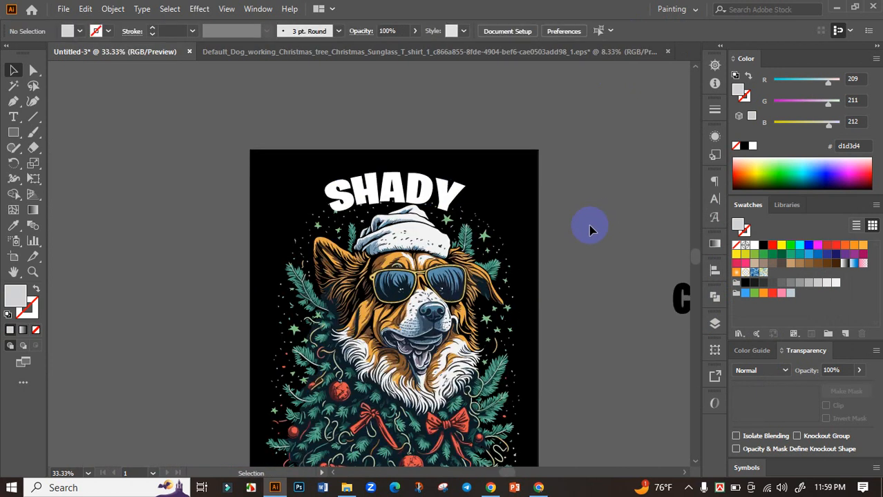
left_click(395, 188)
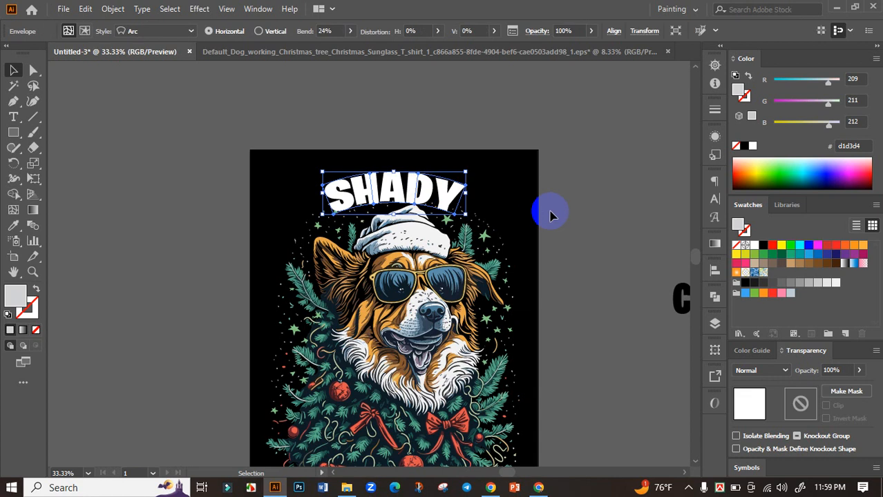
left_click(614, 223)
Place the CHRISTMAS VIBES text in the black area below the tree and fill it with white
scroll(568, 246, "down", 2)
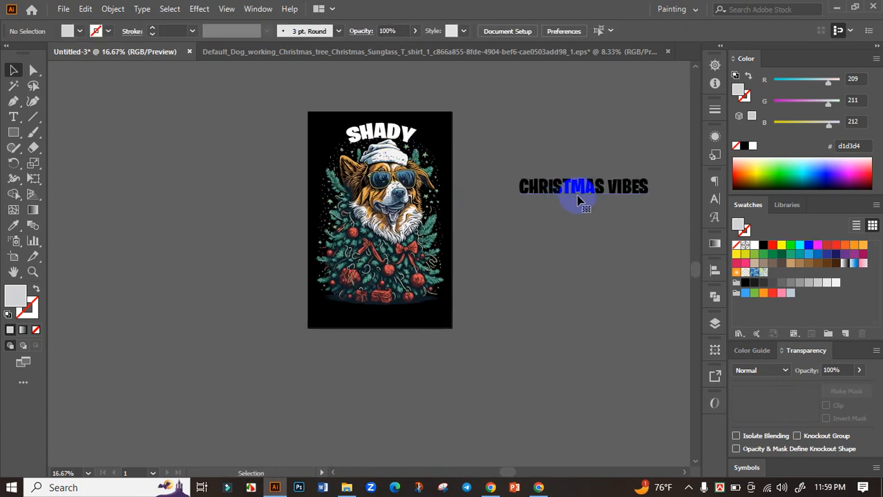
left_click_drag(579, 200, 404, 310)
scroll(404, 310, "up", 3)
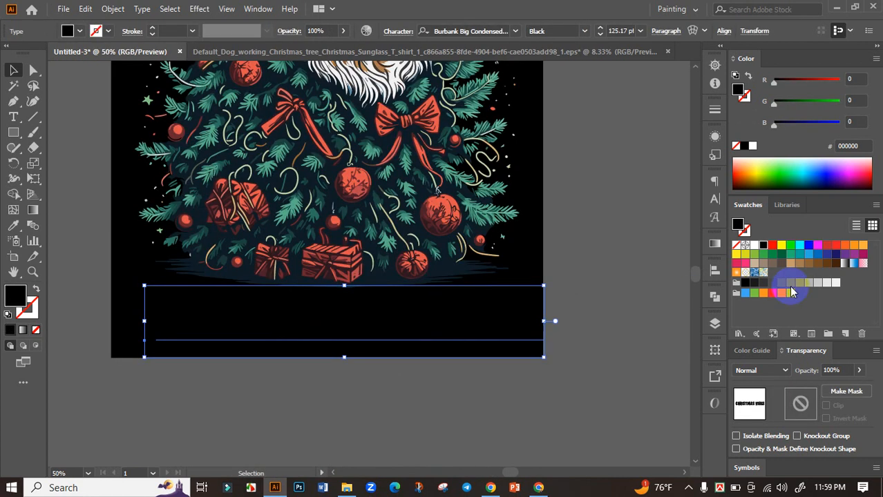
left_click(754, 246)
left_click_drag(467, 320, 457, 311)
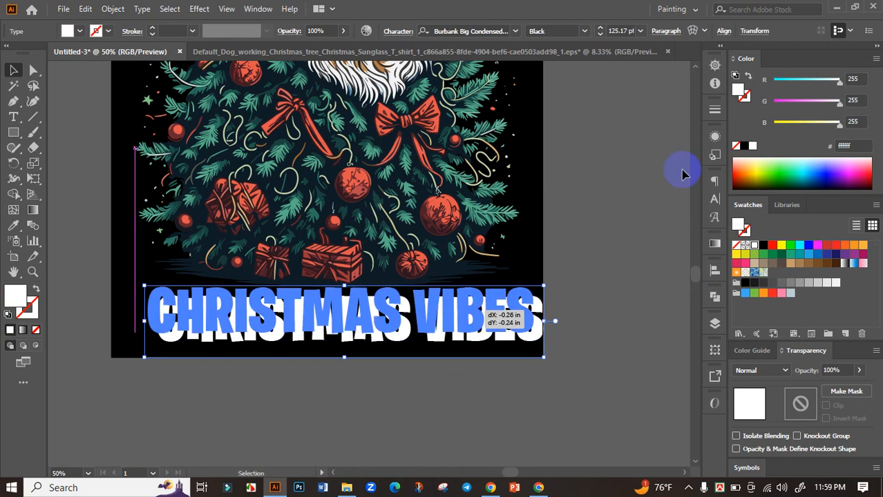
Warp the CHRISTMAS VIBES text into a horizontal Arc with a -20% bend
left_click(699, 32)
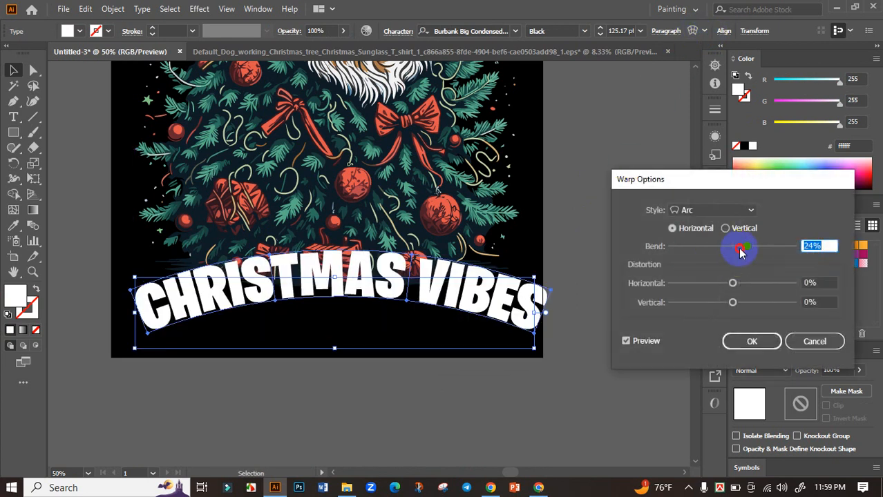
left_click_drag(739, 250, 720, 250)
left_click(751, 342)
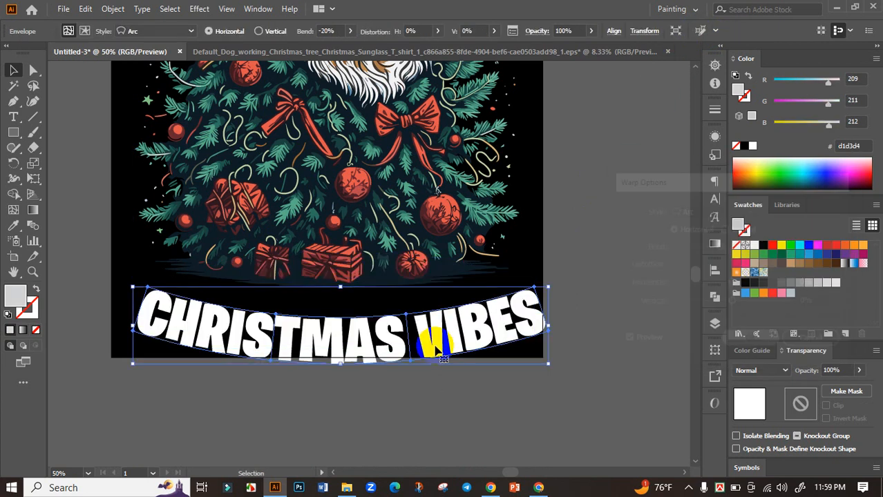
Move the curved CHRISTMAS VIBES text up over the gifts at the tree's base and nudge it slightly left
left_click_drag(433, 343, 430, 312)
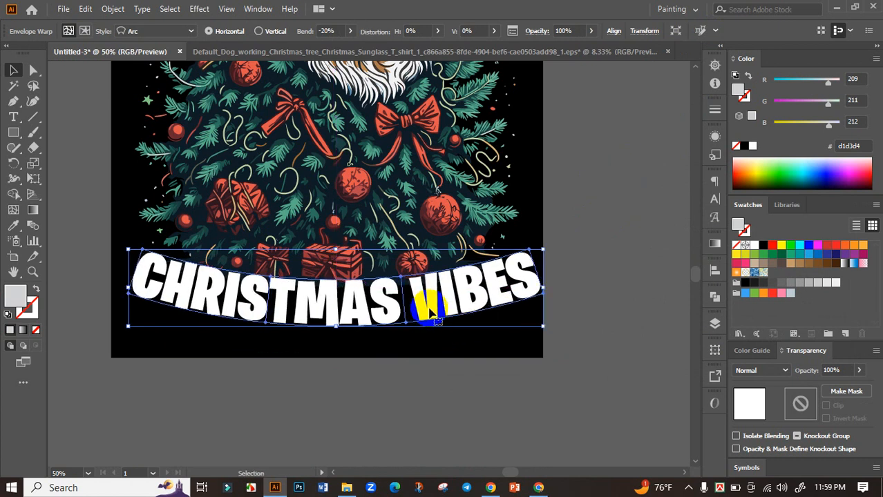
scroll(430, 309, "down", 1)
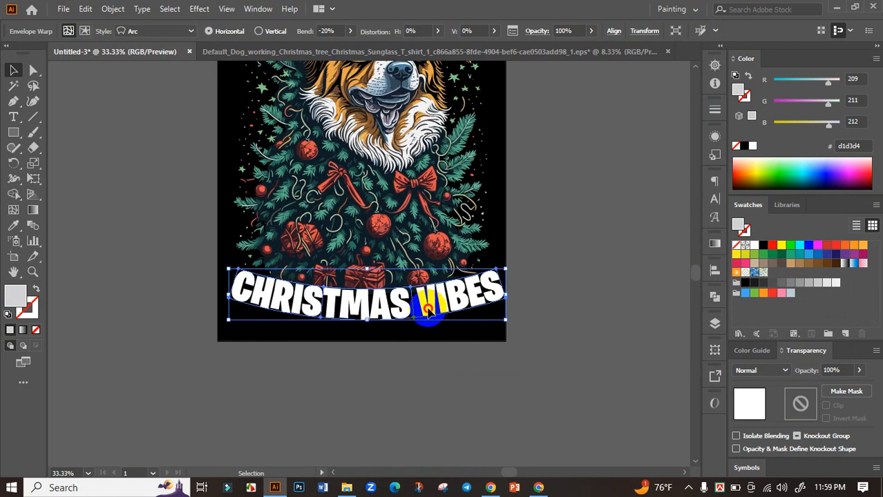
scroll(467, 345, "up", 5)
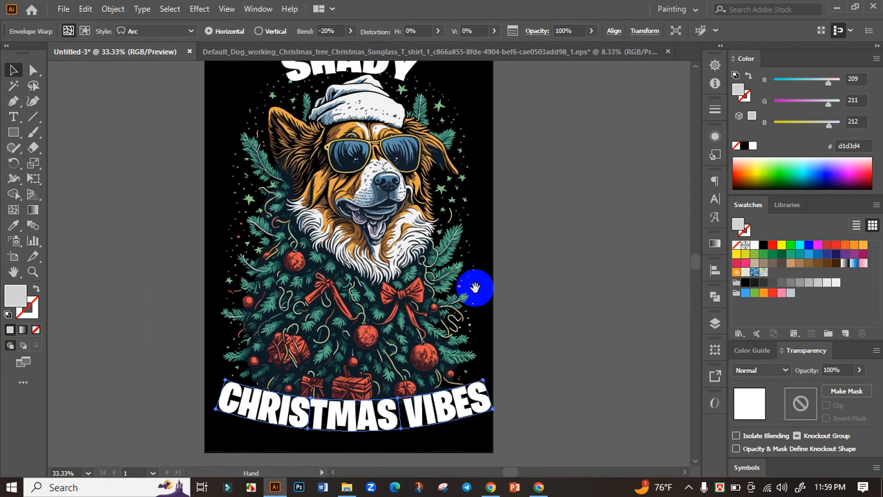
key("Left")
key("Left")
key("Left")
key("Left")
key("Left")
key("Left")
key("Left")
key("Left")
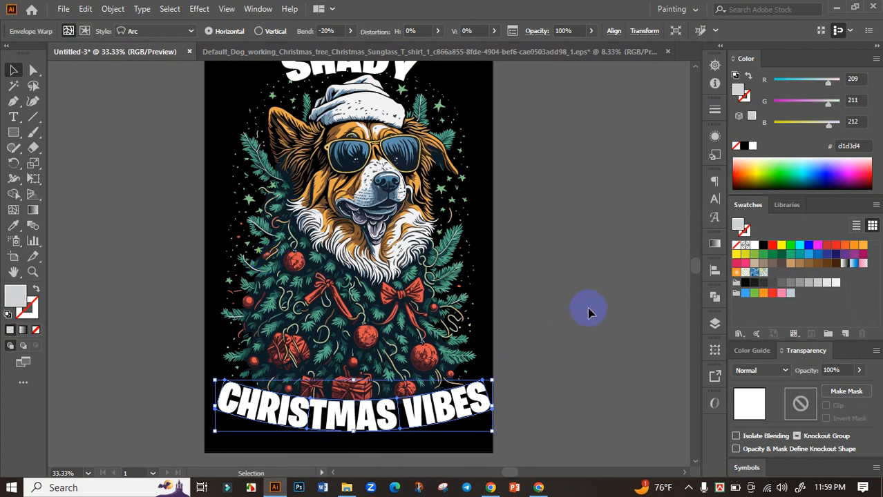
left_click(633, 315)
Centre the curved CHRISTMAS VIBES text horizontally on the artboard and deselect it
left_click(459, 401)
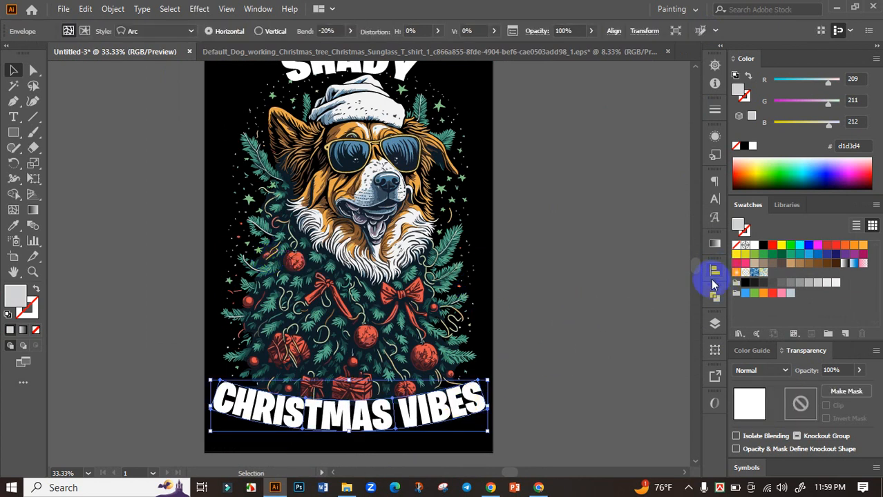
left_click(715, 271)
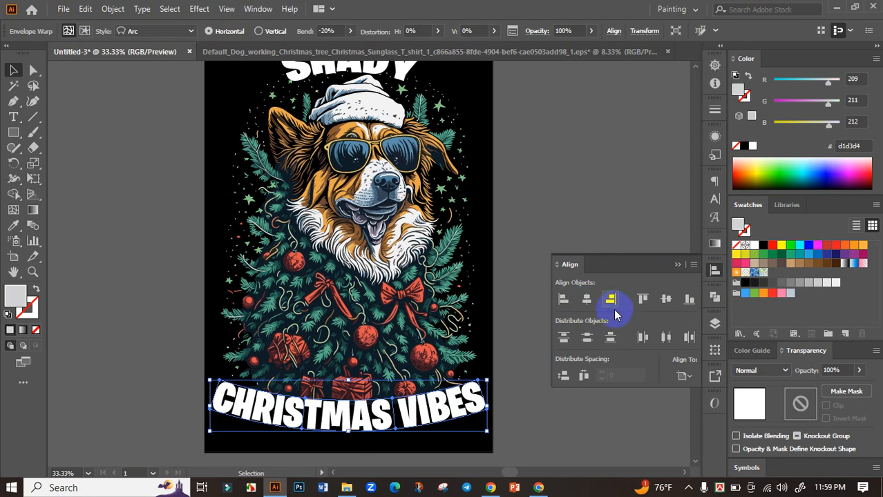
left_click(612, 304)
left_click(587, 301)
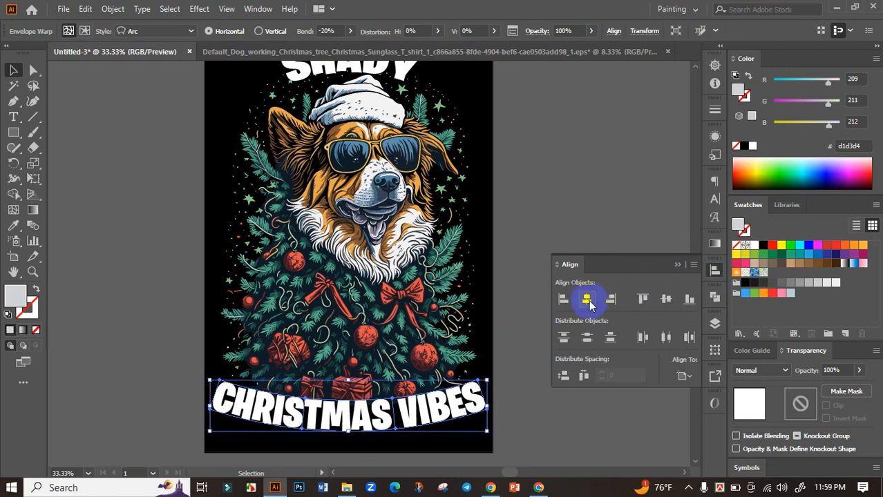
left_click(678, 264)
left_click(573, 344)
Expand the warped CHRISTMAS VIBES text into editable shapes
left_click(461, 413)
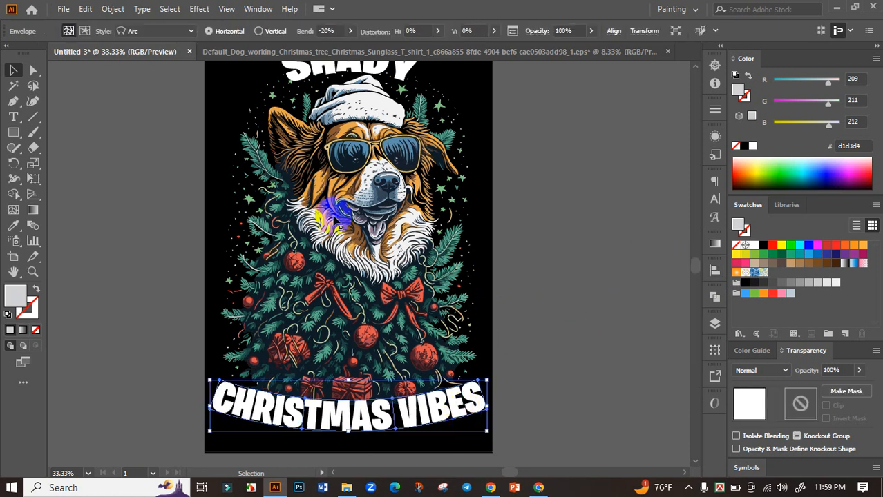
left_click(102, 9)
left_click(172, 157)
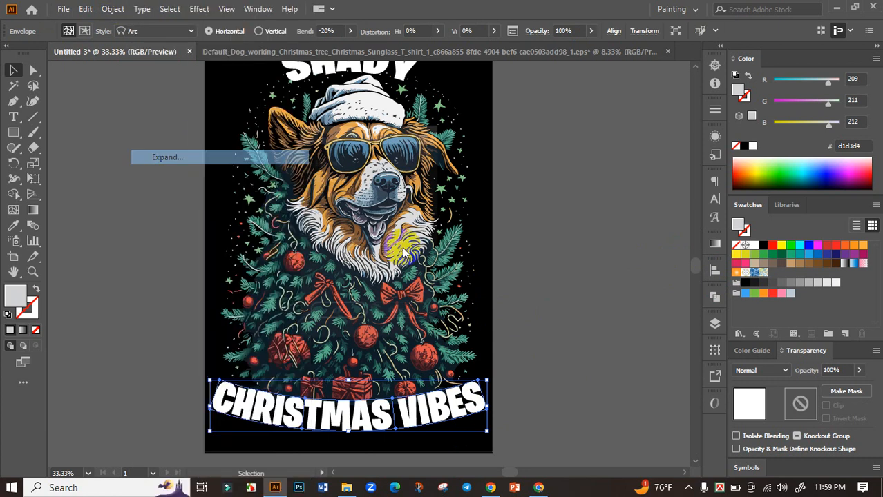
left_click(341, 314)
Expand the warped SHADY text into editable shapes and deselect it
scroll(555, 327, "up", 5)
left_click(355, 184)
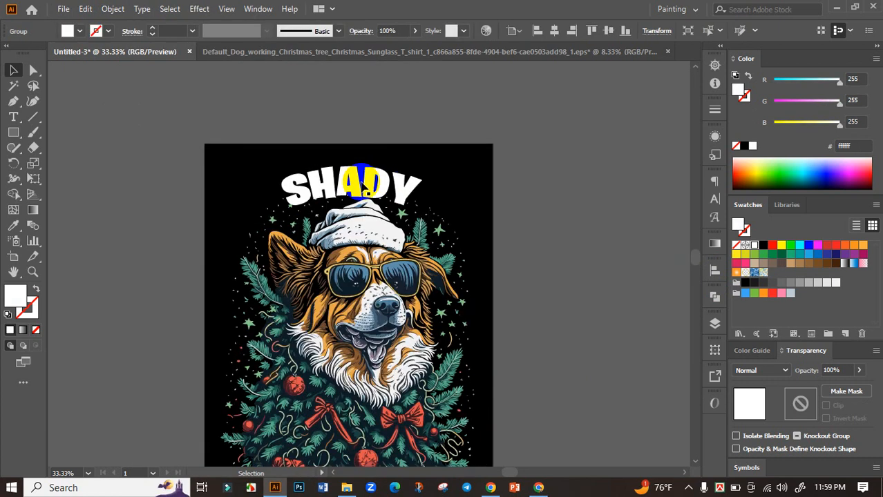
left_click(118, 6)
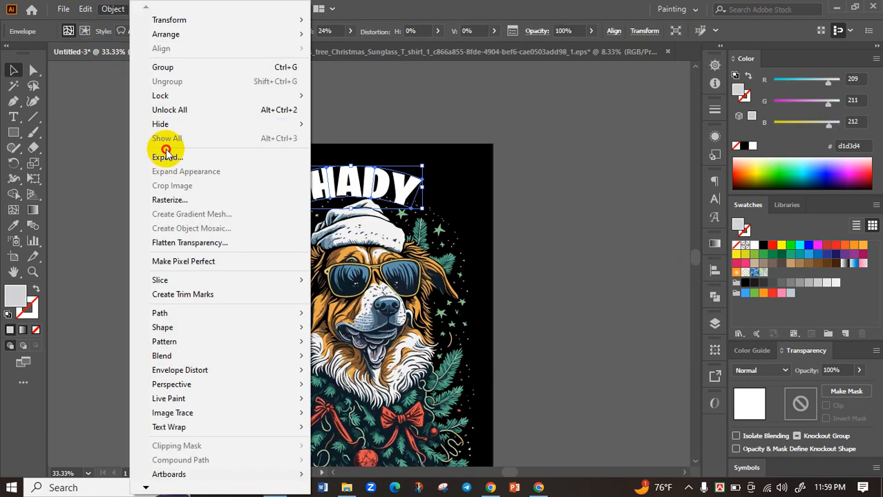
left_click(170, 154)
left_click(343, 314)
left_click(577, 300)
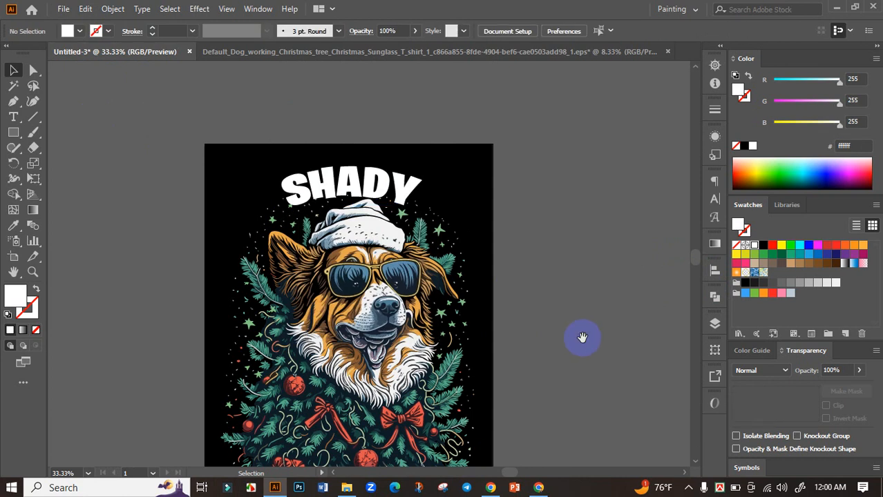
Enlarge the expanded SHADY lettering slightly, keeping it centred above the hat
scroll(563, 314, "down", 6)
scroll(539, 263, "up", 3)
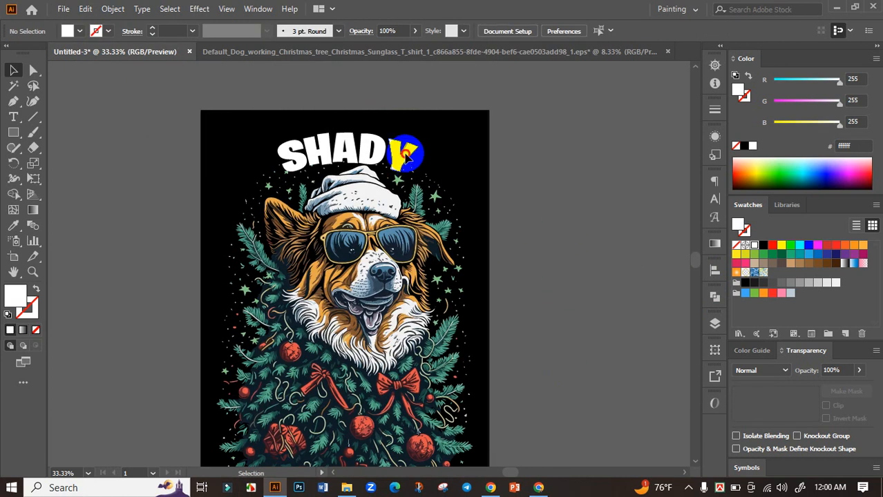
left_click(408, 155)
left_click(532, 213)
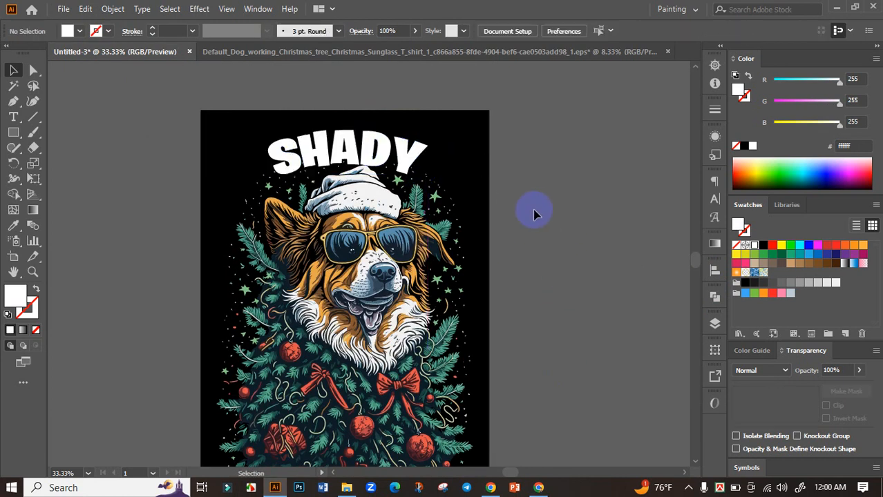
Recolour the CHRISTMAS VIBES lettering with the red sampled by Eyedropper from the ribbon on the tree
scroll(536, 228, "down", 1)
scroll(483, 292, "up", 1)
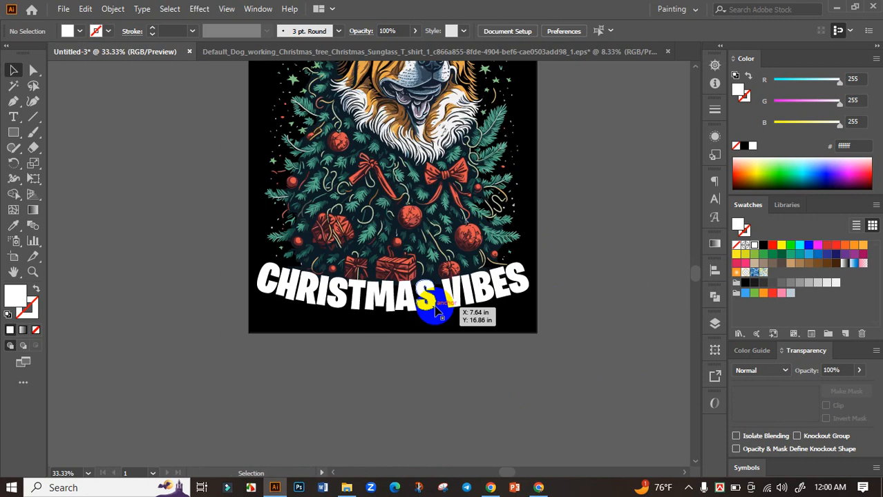
left_click(449, 293)
left_click(578, 280)
left_click_drag(580, 266, 456, 340)
left_click(459, 340)
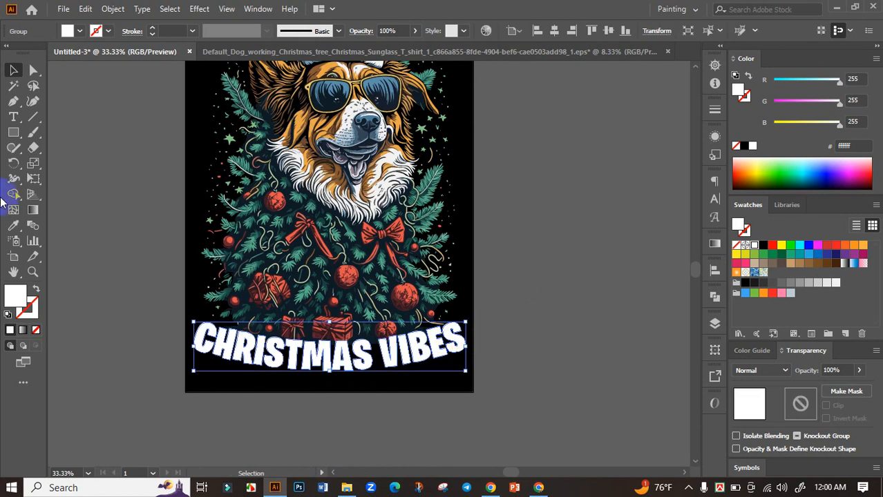
left_click(13, 225)
left_click(320, 242)
scroll(317, 245, "up", 4)
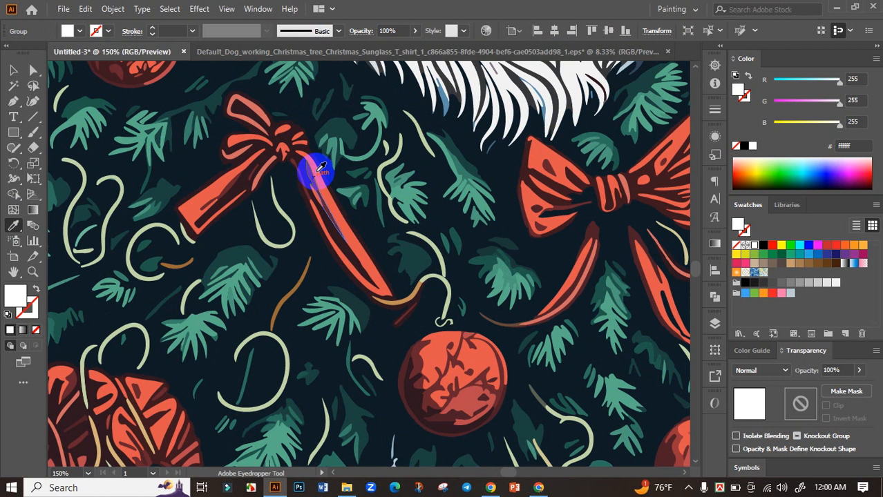
left_click(311, 177)
scroll(312, 177, "down", 3)
left_click(13, 70)
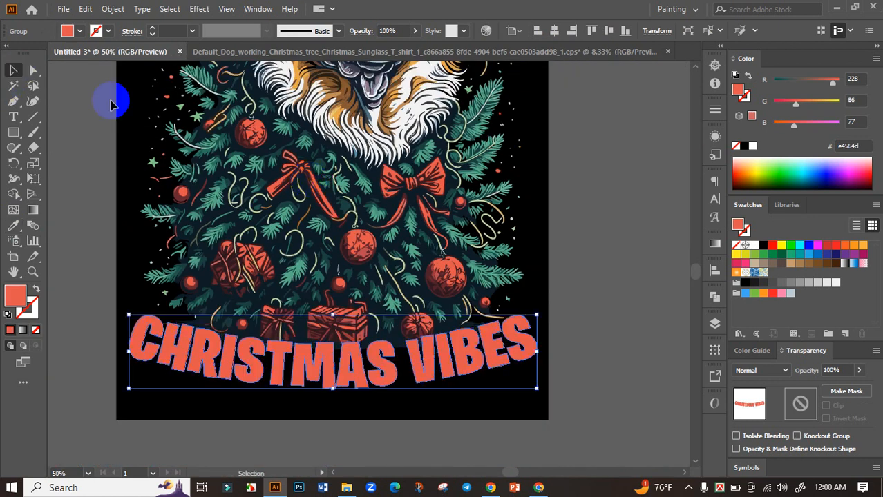
Shift the CHRISTMAS VIBES fill to a stronger red by lowering green to 54 and blue to 47, then deselect it
left_click_drag(795, 103, 787, 110)
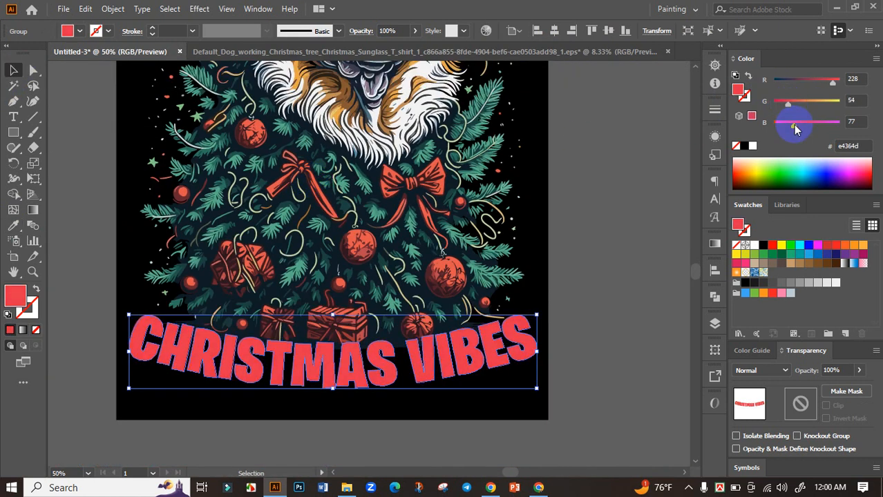
left_click(657, 228)
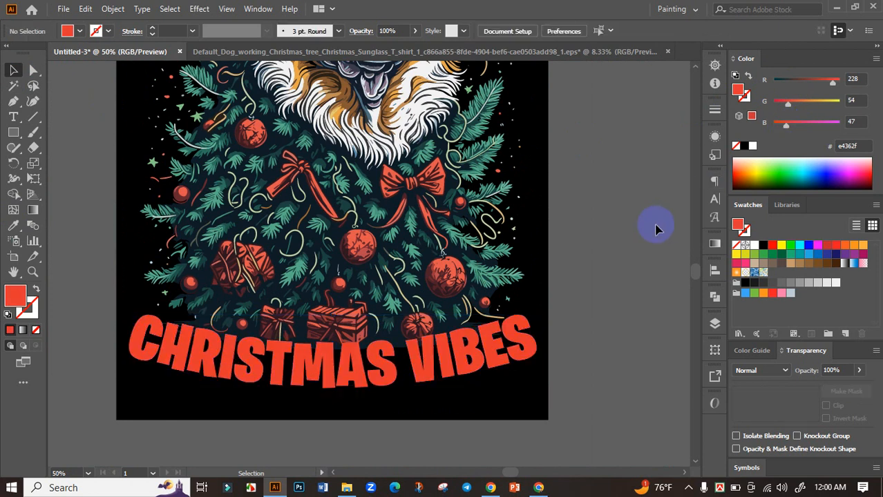
scroll(605, 248, "down", 2)
left_click_drag(579, 263, 495, 359)
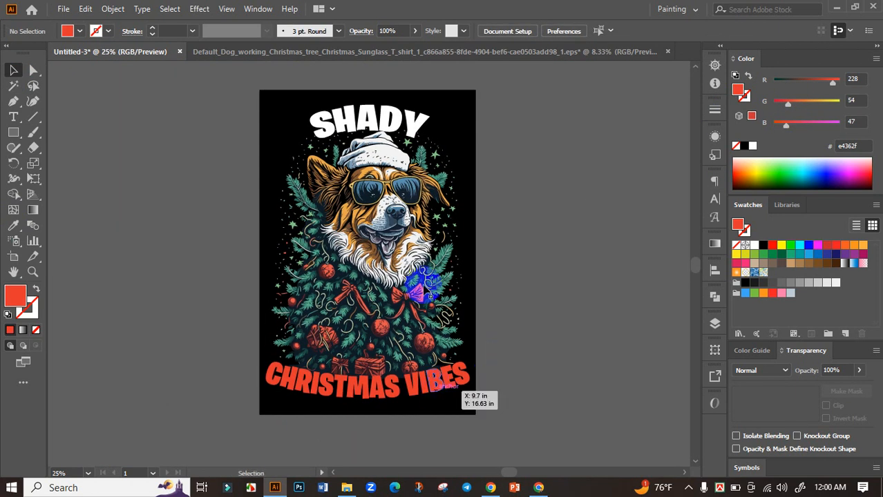
Recolour the SHADY lettering with the off-white f2f3f3 sampled by Eyedropper from the dog's hat
left_click(386, 123)
scroll(369, 155, "up", 4)
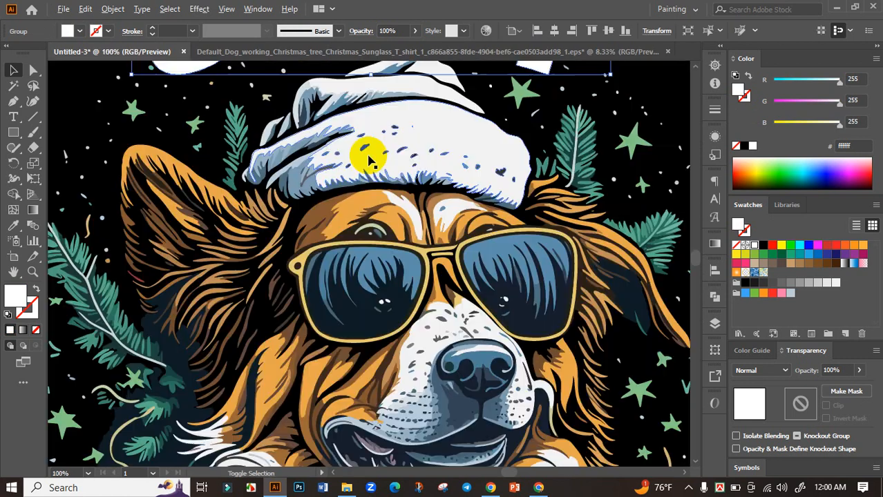
left_click(14, 225)
left_click(375, 117)
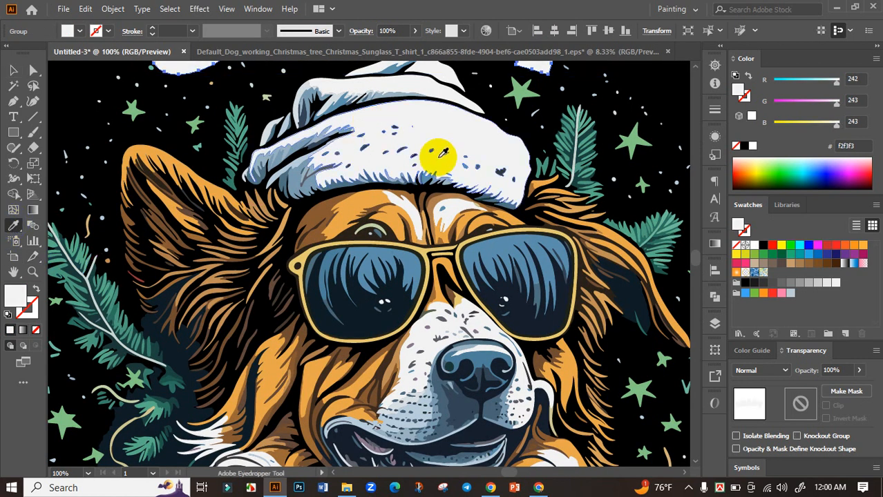
Offset the paths of the CHRISTMAS VIBES lettering outward by 0.188 in with miter joins
scroll(425, 182, "down", 3)
left_click(13, 70)
left_click(233, 254)
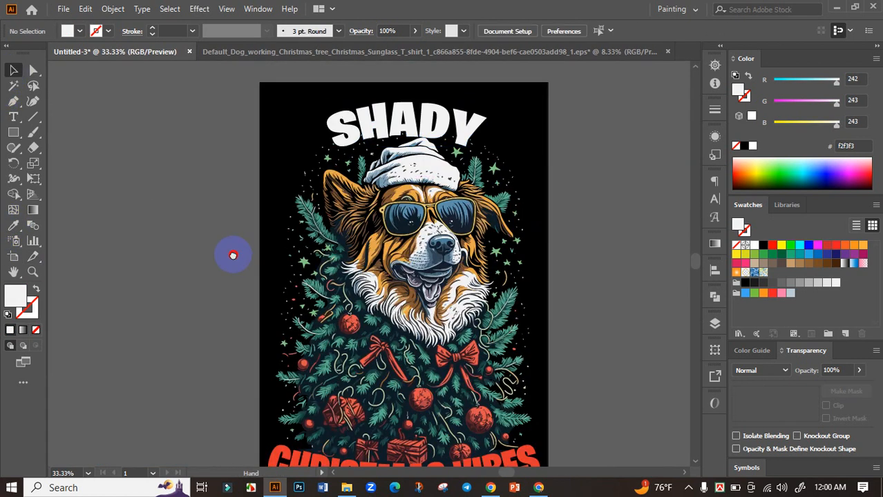
left_click_drag(314, 375, 271, 283)
left_click_drag(481, 322, 468, 346)
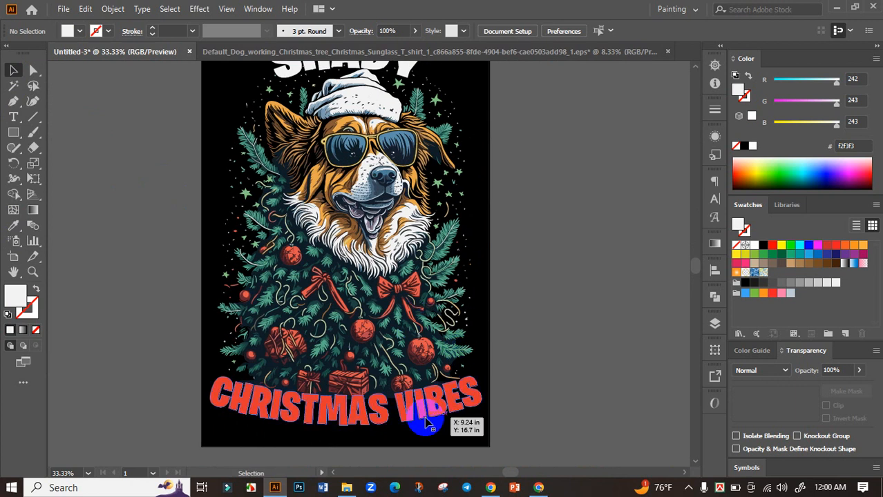
left_click(449, 415)
left_click(114, 10)
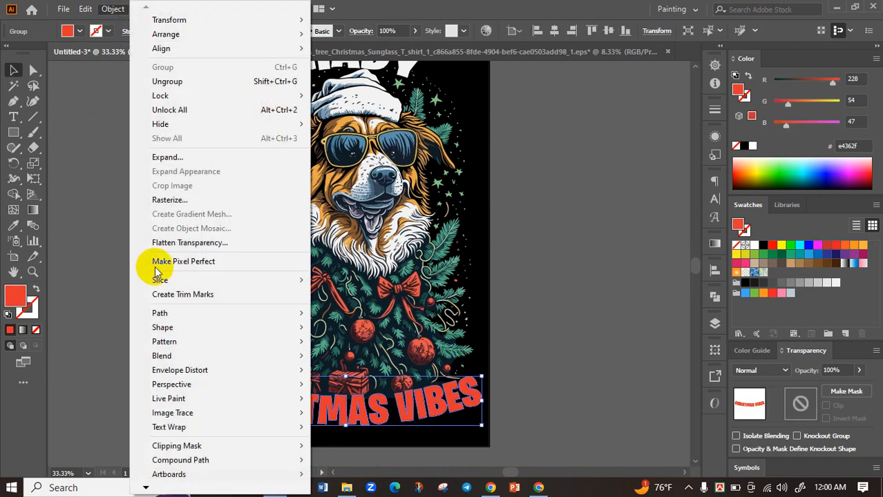
mouse_move(207, 313)
left_click(379, 361)
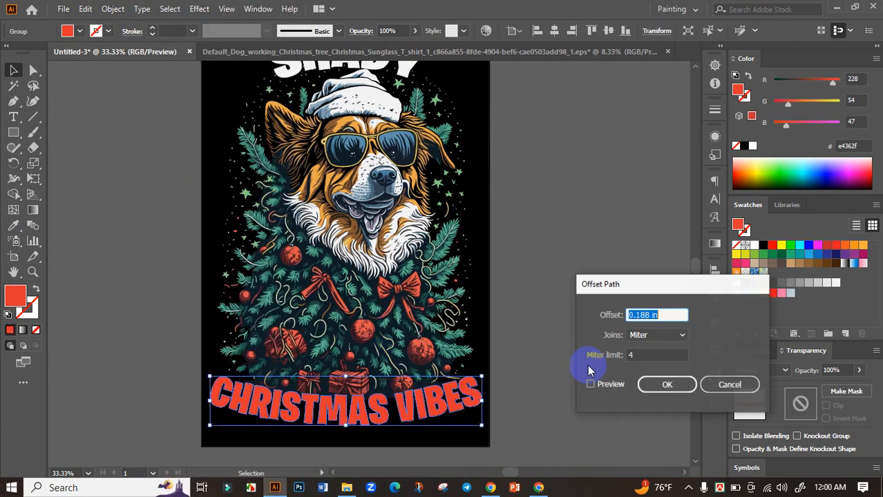
left_click(590, 384)
left_click(663, 385)
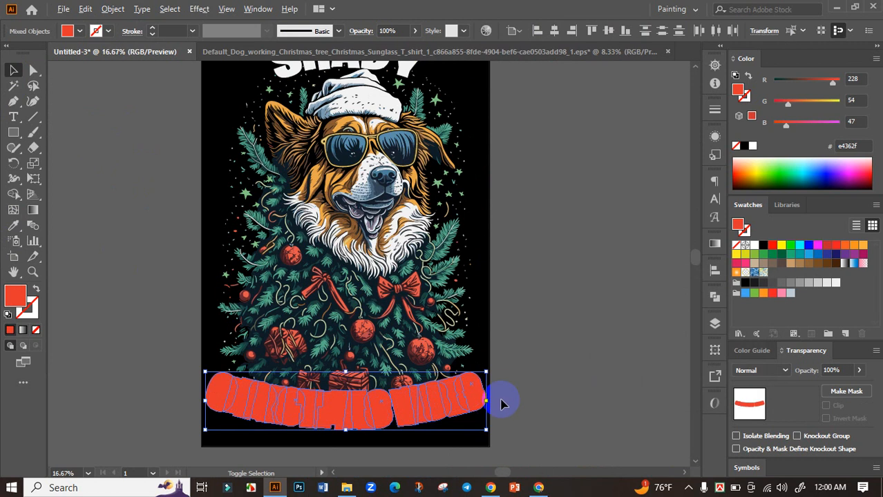
Cut the offset outline shapes to the clipboard, leaving only the CHRISTMAS VIBES letters in place
scroll(458, 408, "down", 1)
scroll(364, 365, "up", 3)
key("a")
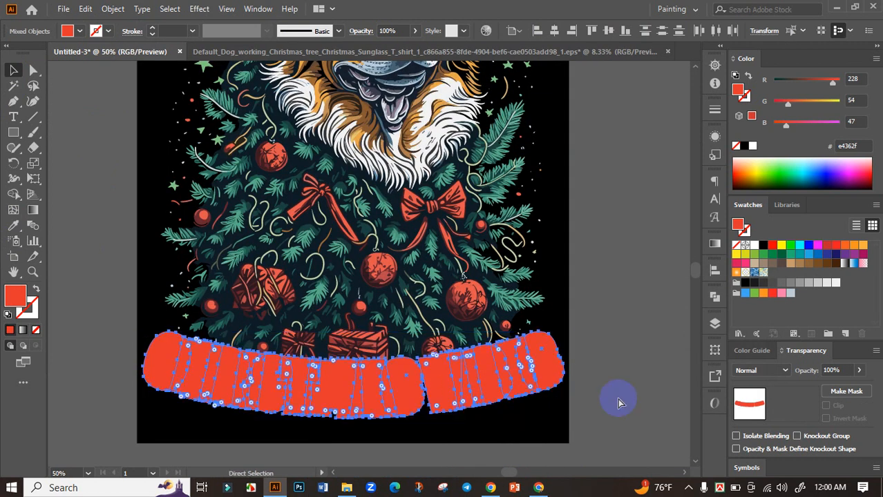
key("Delete")
key("v")
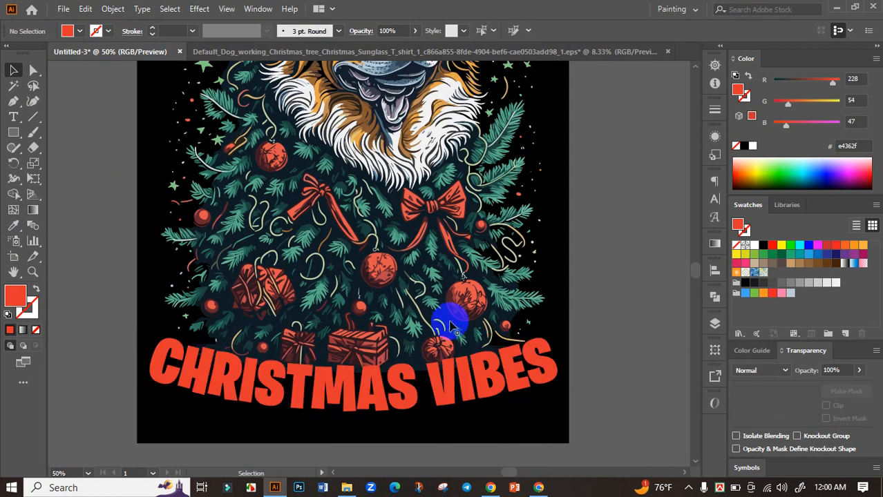
Add an opacity mask with clipping turned off to the dog artwork and open the mask for editing
left_click(367, 235)
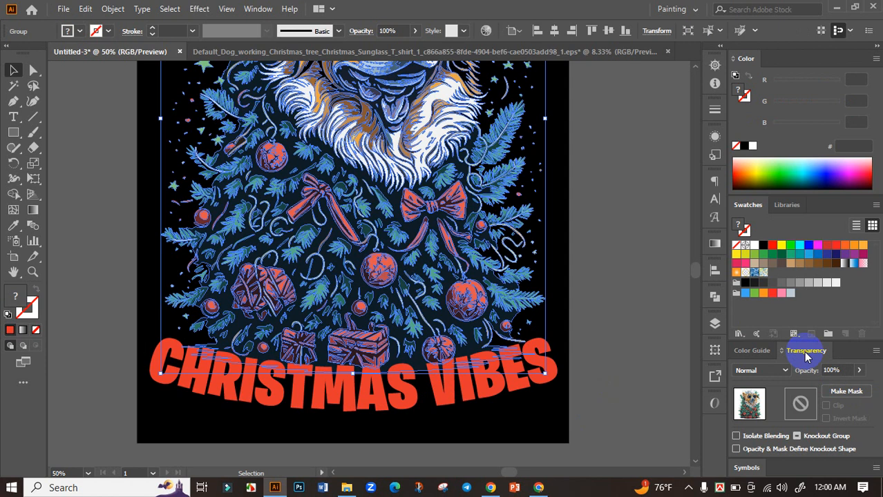
left_click(850, 393)
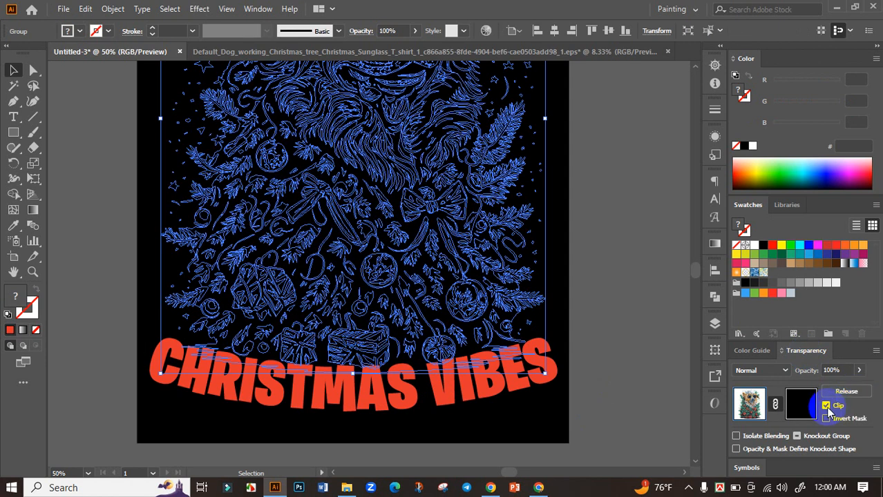
left_click(826, 406)
left_click(801, 405)
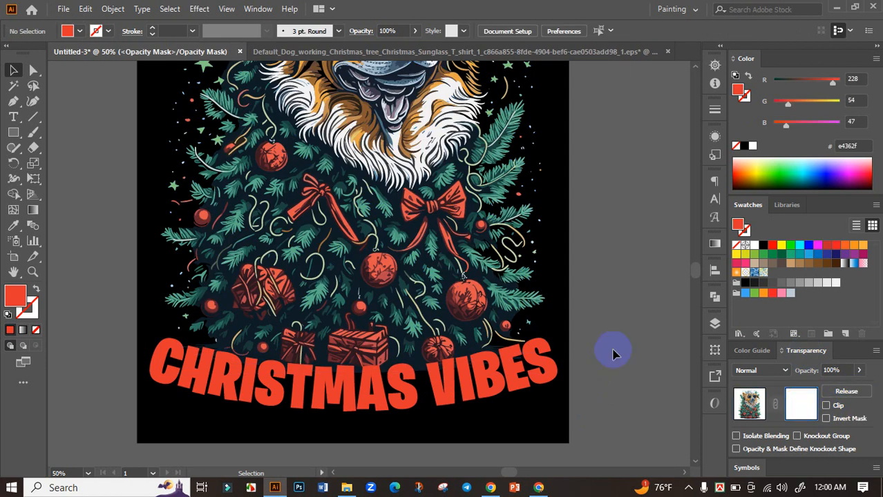
Paste the lettering's offset outline in place inside the opacity mask and fill it with black (000000)
key("ctrl+f")
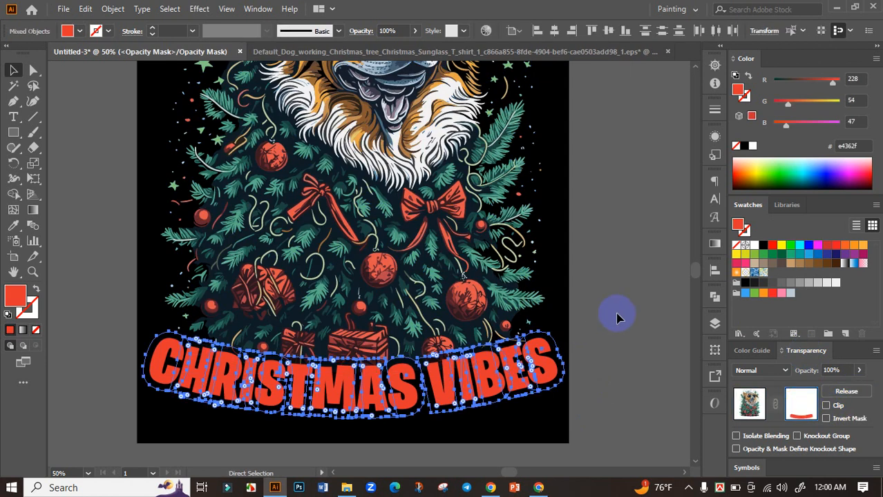
left_click(745, 147)
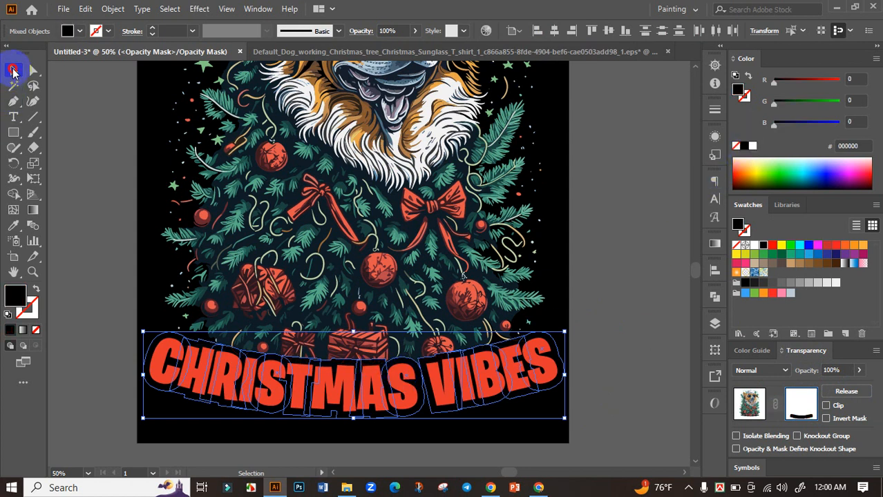
left_click(119, 201)
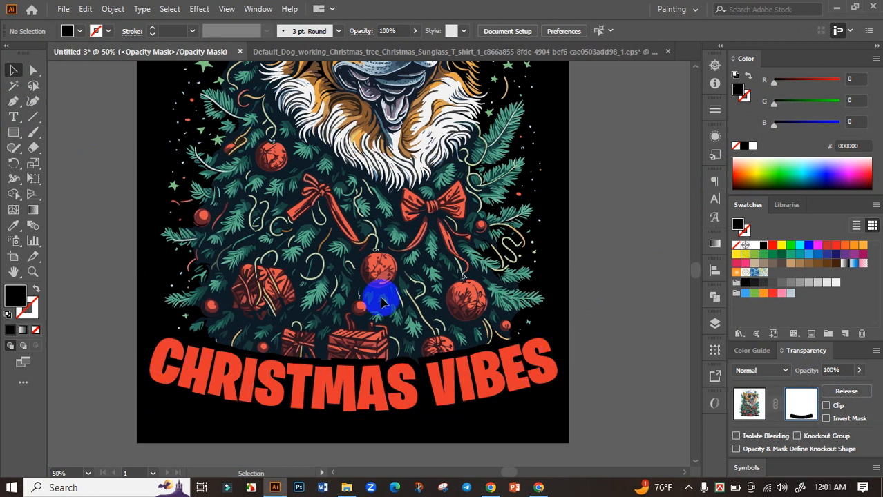
Leave opacity-mask editing and return to the normal artwork with nothing selected
scroll(375, 308, "down", 2)
scroll(382, 373, "up", 1)
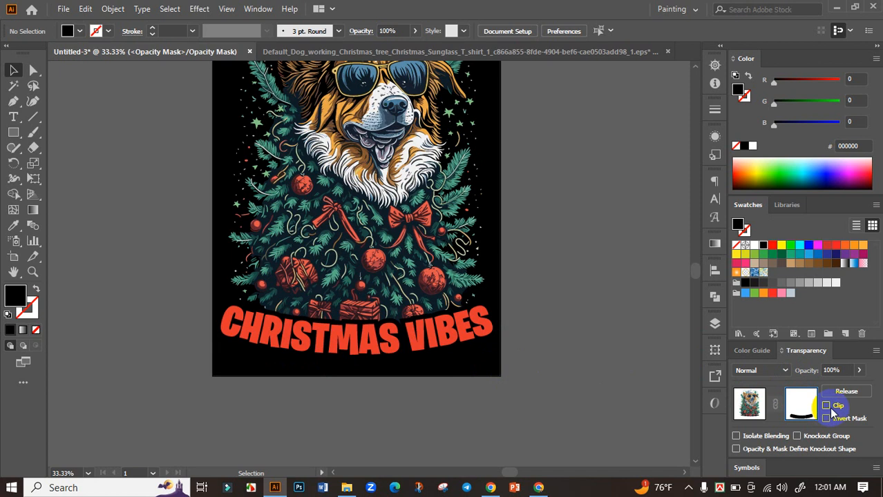
left_click(800, 409)
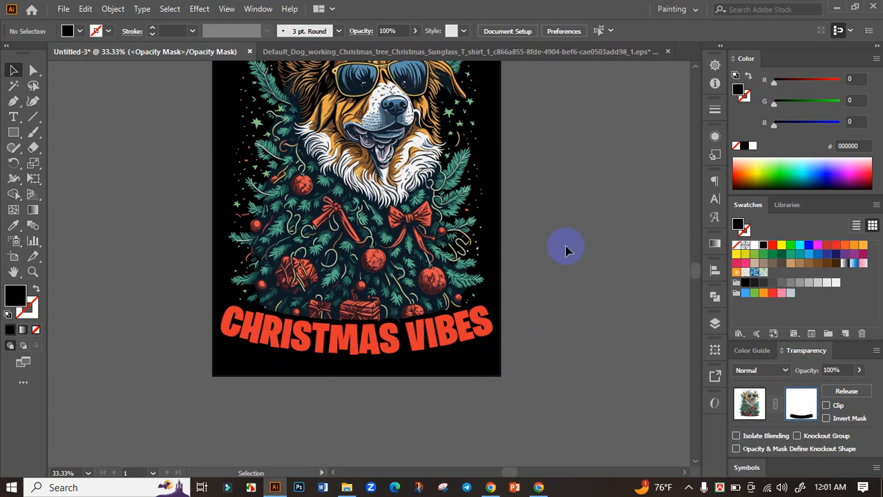
left_click_drag(553, 274, 557, 296)
left_click(749, 404)
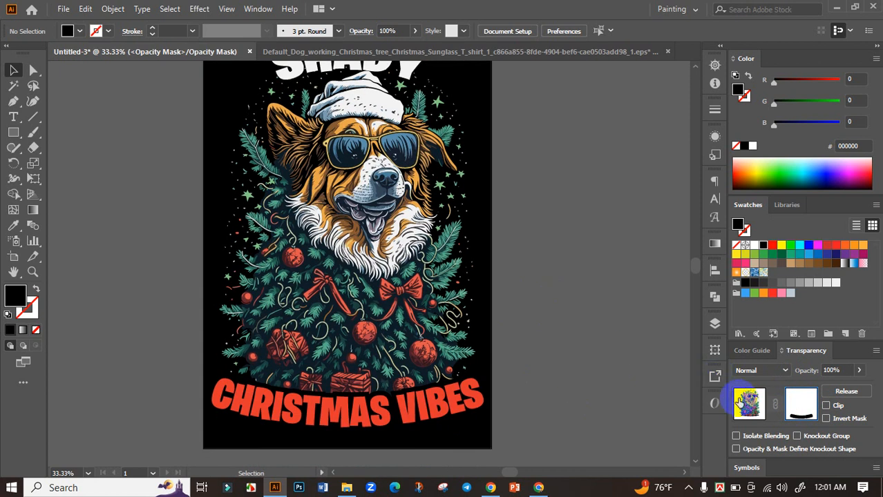
left_click(541, 295)
scroll(538, 295, "down", 1)
left_click_drag(565, 284, 526, 289)
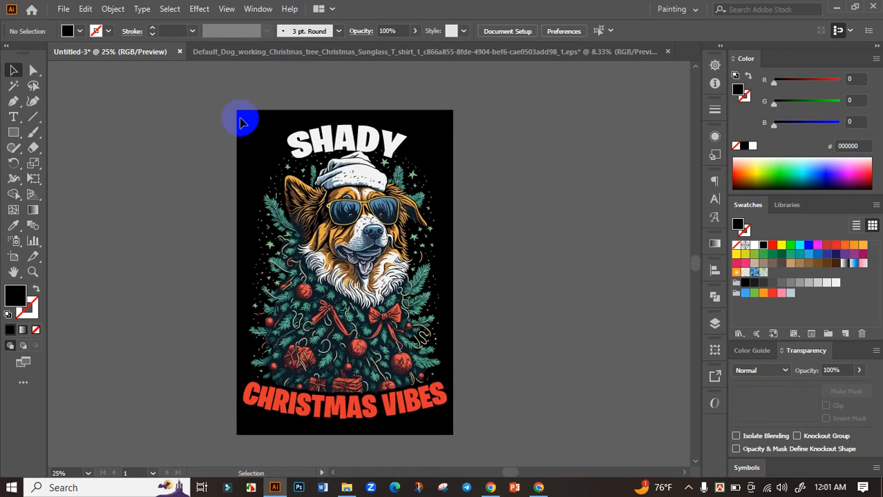
Group the SHADY and CHRISTMAS VIBES lettering with the masked dog artwork
left_click_drag(242, 123, 513, 433)
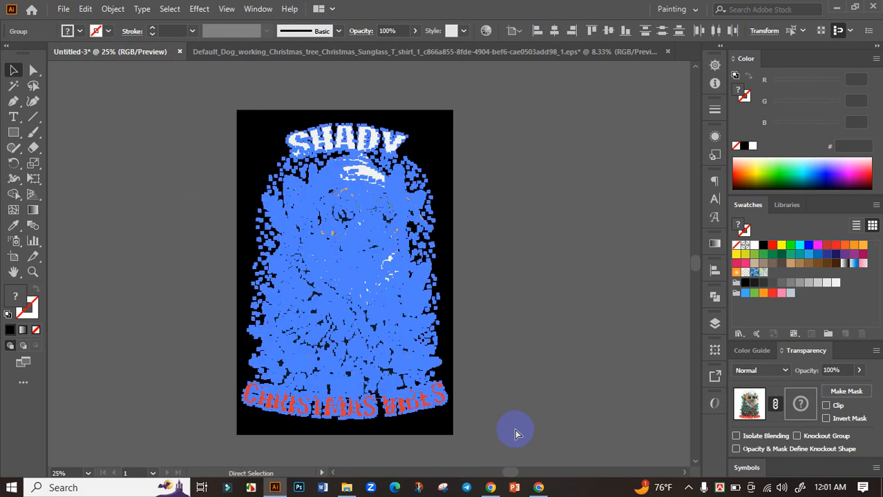
left_click(716, 272)
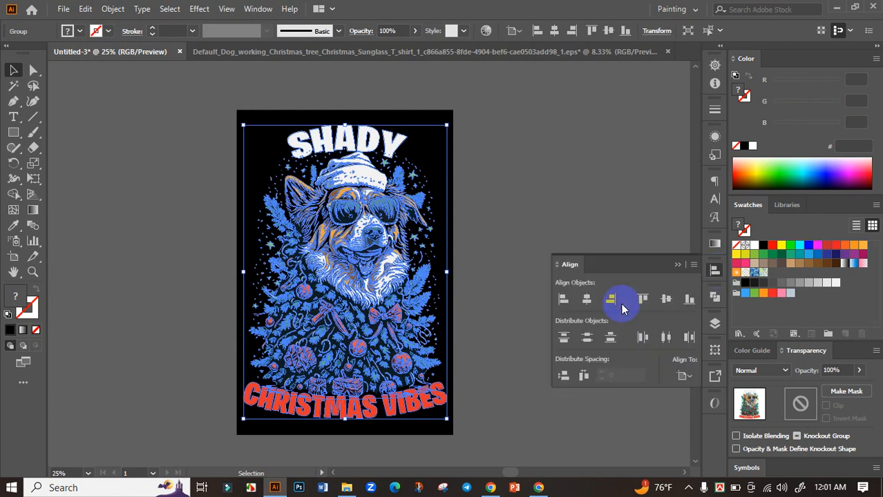
left_click(676, 267)
left_click(557, 397)
Enlarge the grouped design slightly about its centre so the lettering nearly spans the artboard's width, then deselect it
scroll(428, 425, "up", 1)
left_click(426, 383)
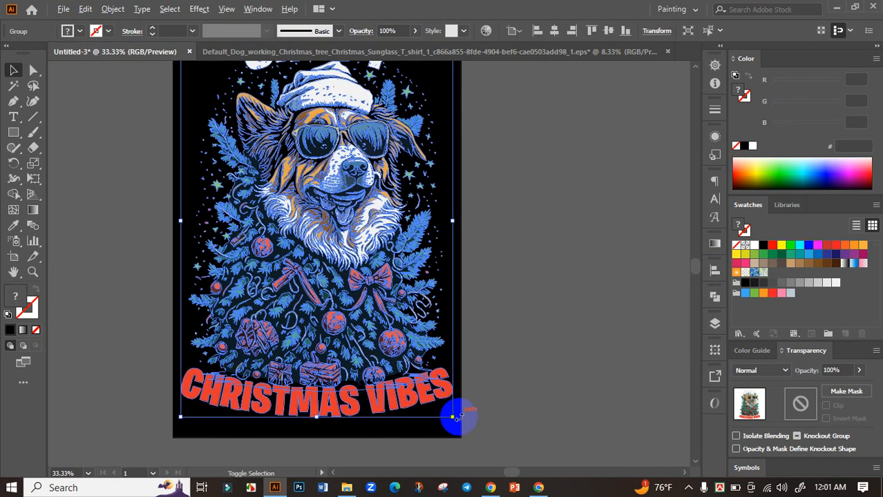
left_click(456, 416)
left_click(524, 386)
scroll(523, 386, "down", 1)
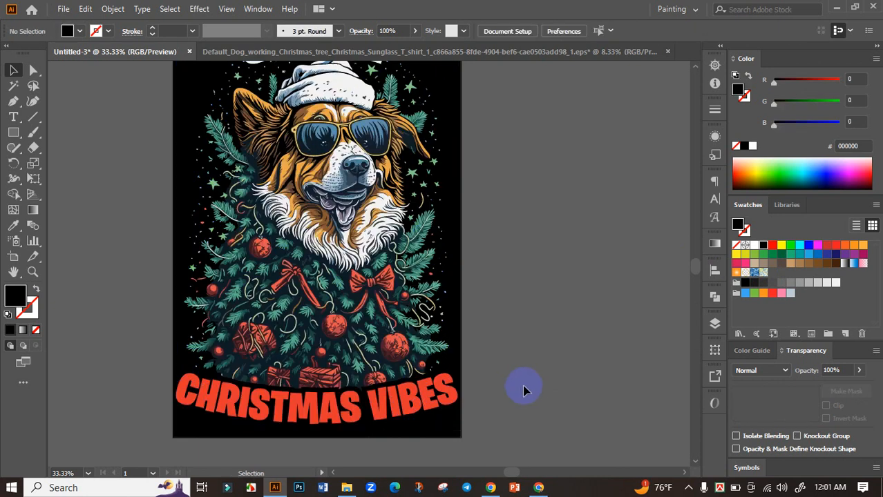
scroll(519, 390, "down", 1)
left_click_drag(518, 335, 471, 292)
scroll(408, 306, "up", 2)
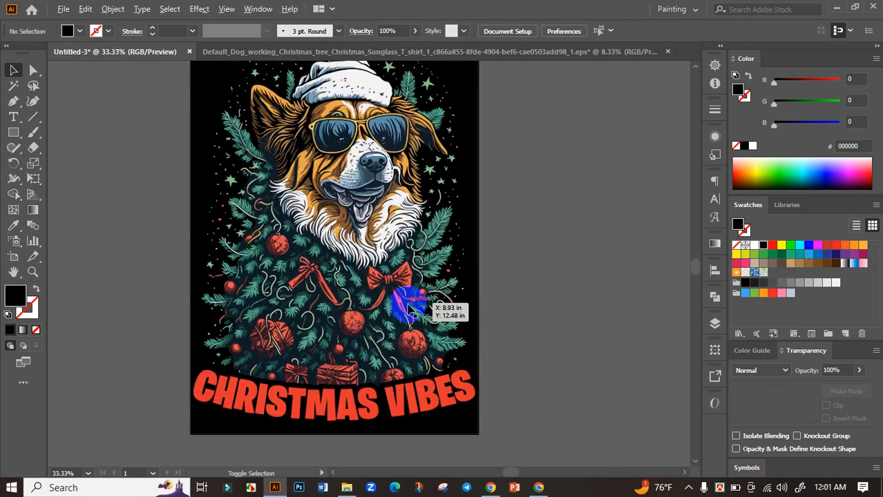
left_click_drag(535, 289, 552, 338)
scroll(553, 348, "down", 1)
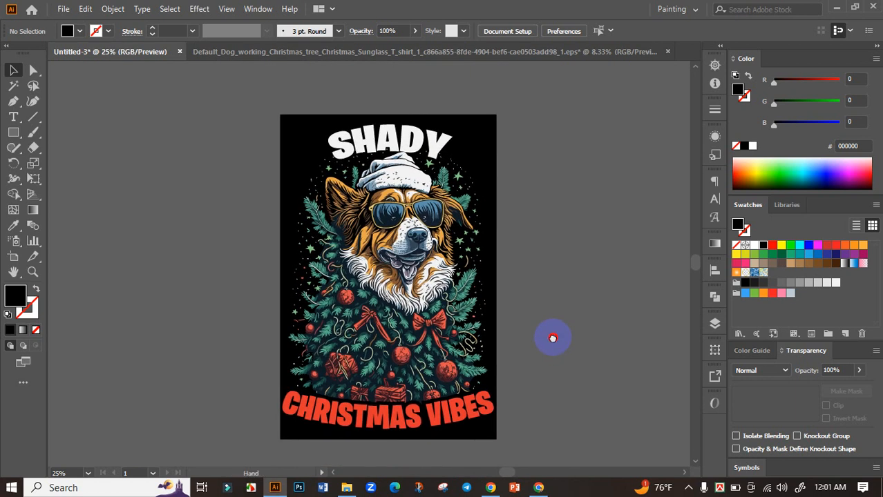